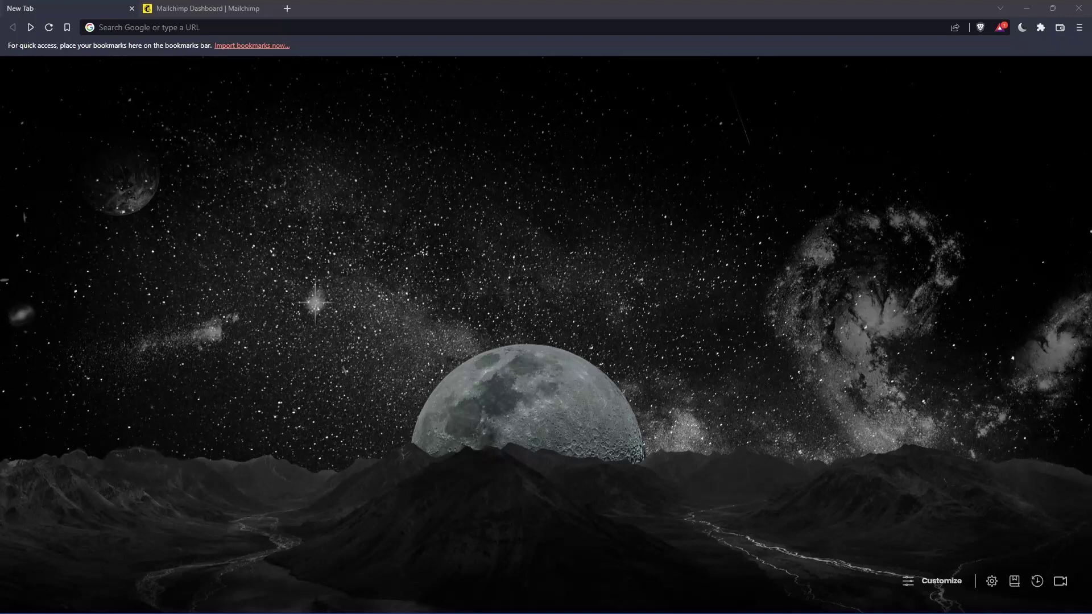
Refocus Brave, enter mailchimp.com, and switch to the already-open Mailchimp tab.
{"action": "left_click", "coordinate": [161, 140]}
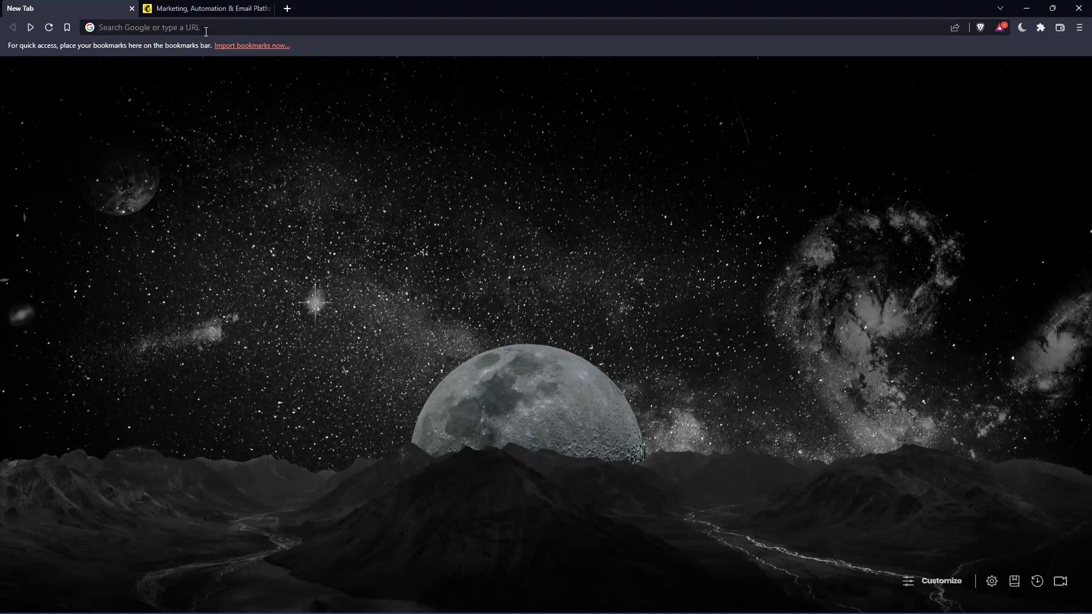
{"action": "left_click", "coordinate": [230, 31]}
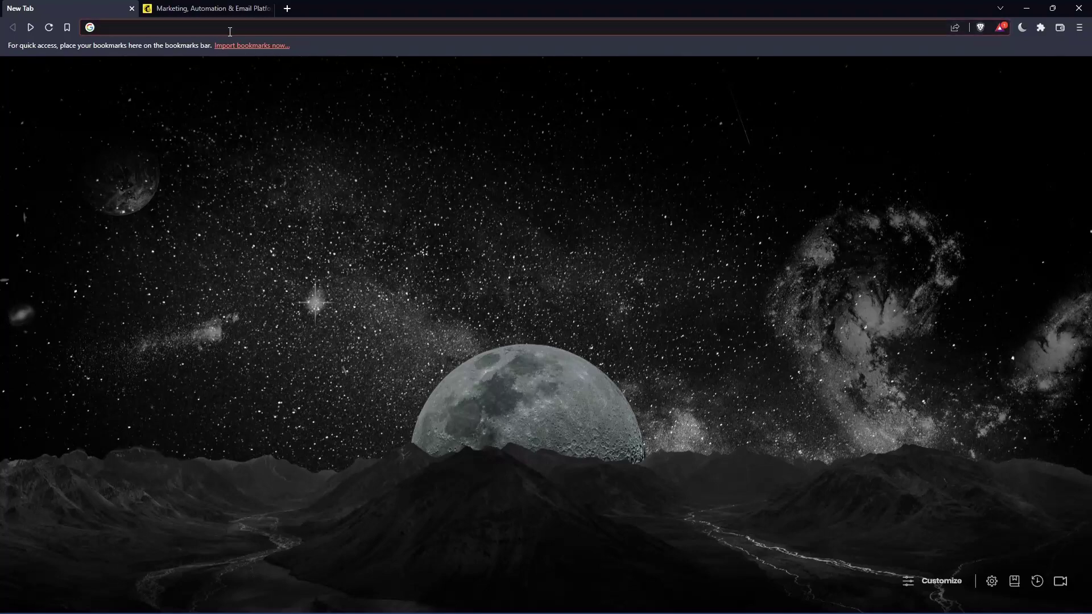
{"action": "type", "text": "mailchimp"}
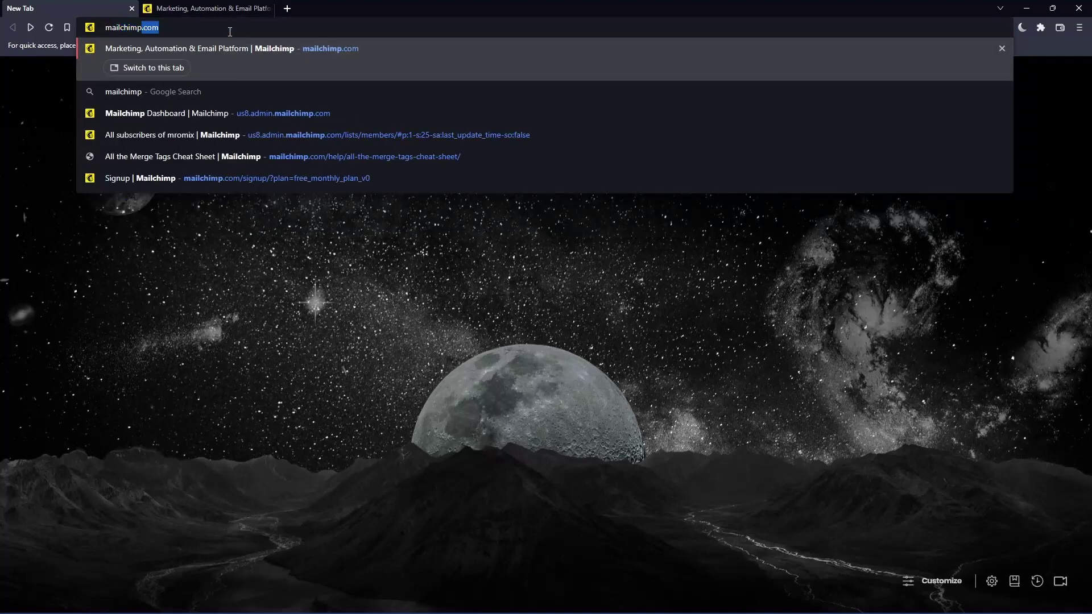
{"action": "type", "text": ".com"}
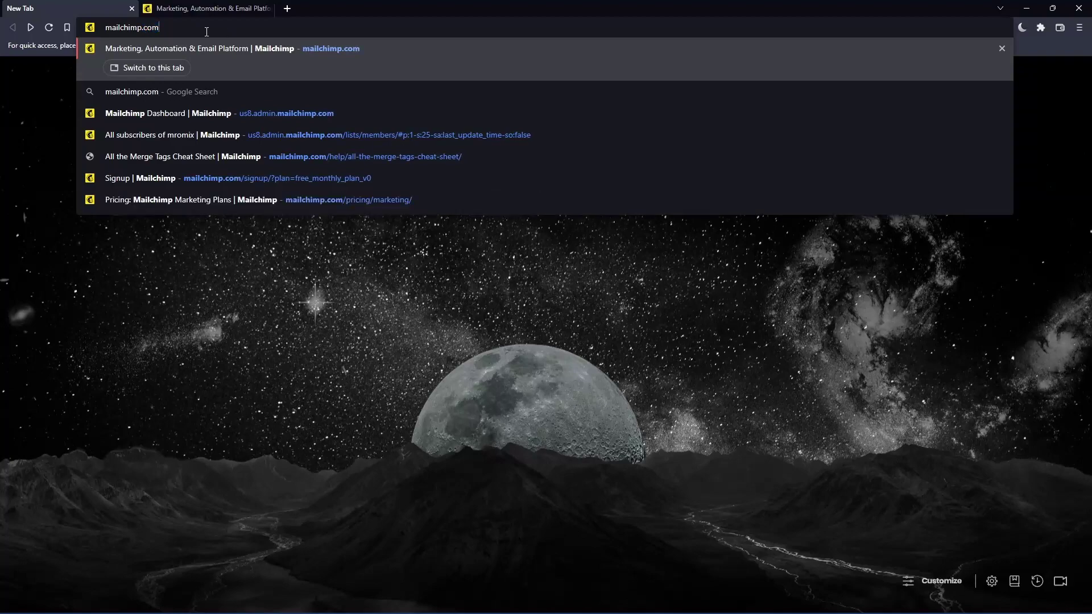
{"action": "left_click", "coordinate": [208, 8]}
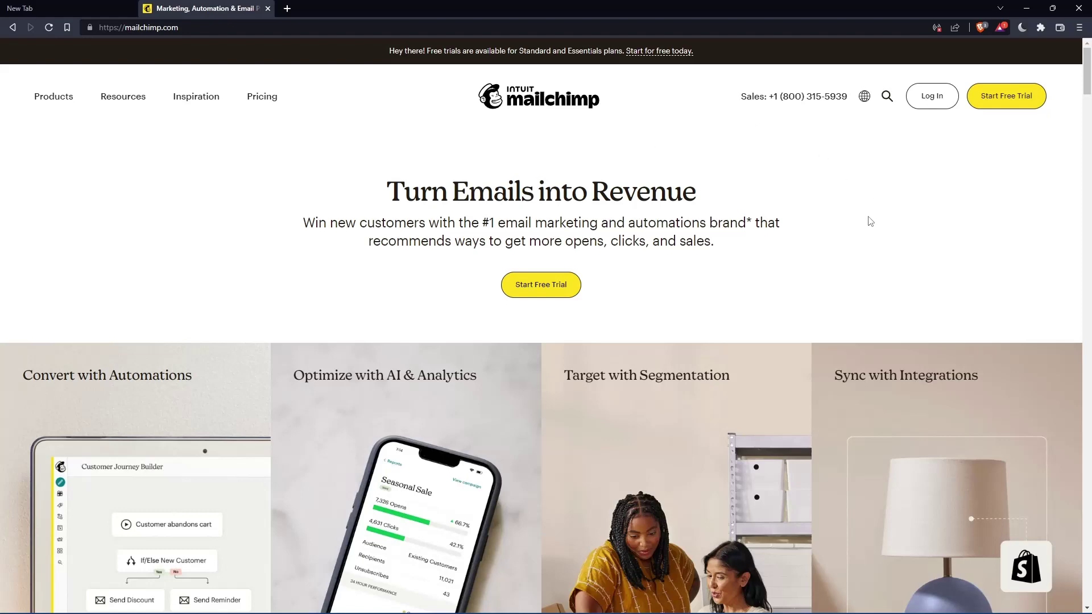
Visit the Mailchimp login page, go back home, and open the Marketing Platform pricing page.
{"action": "left_click", "coordinate": [931, 103]}
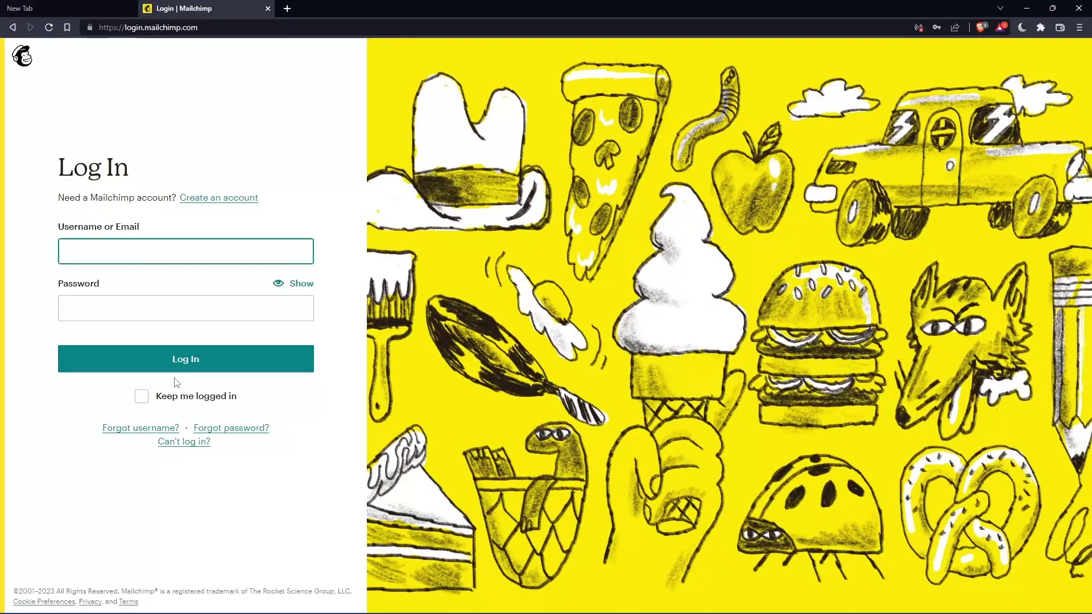
{"action": "key", "text": "alt+Left"}
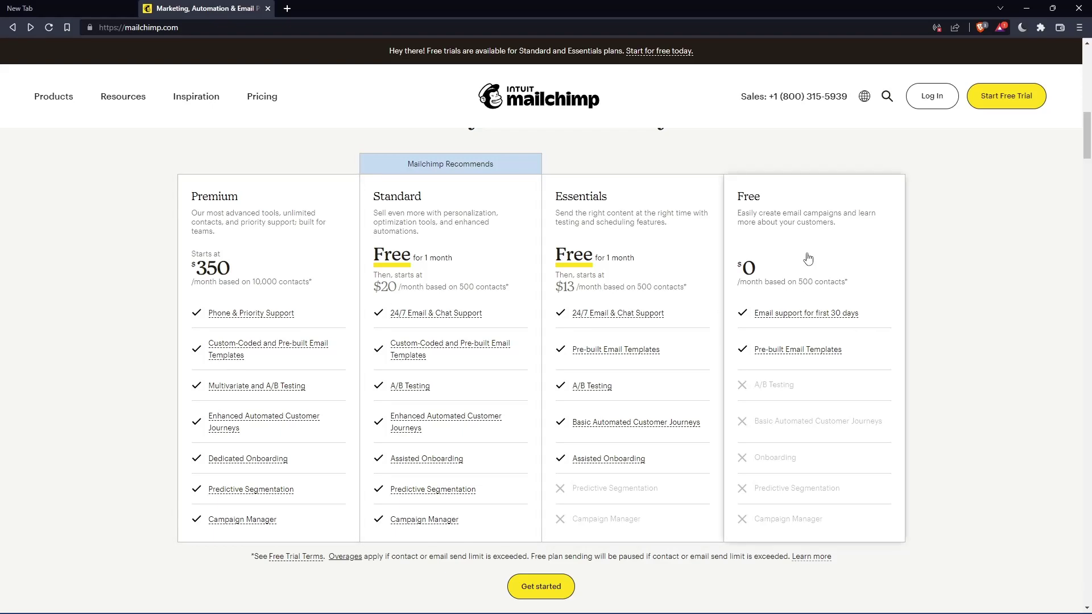
{"action": "left_click", "coordinate": [812, 225]}
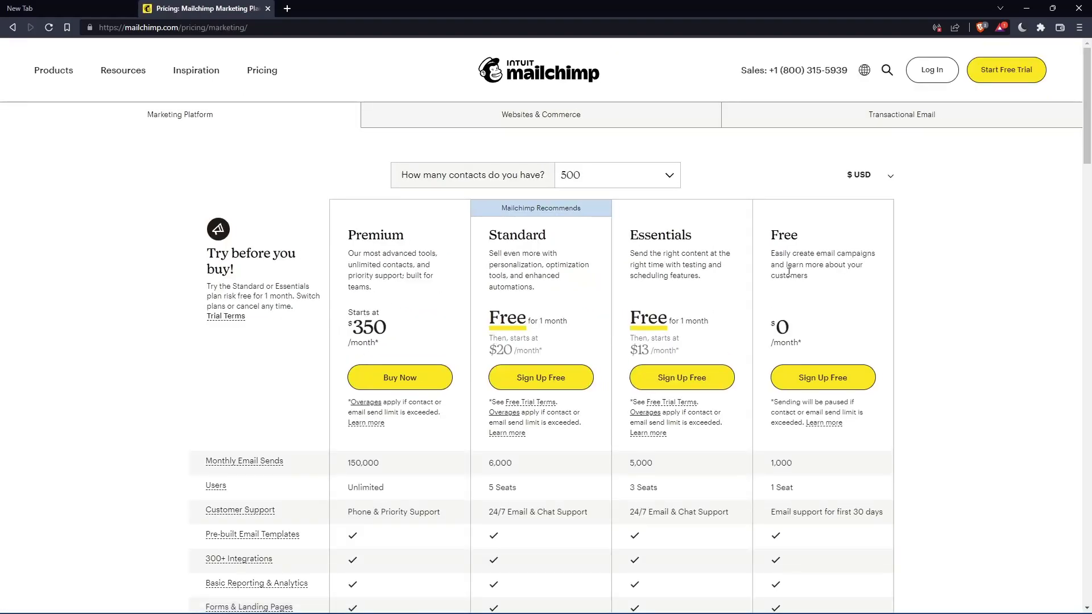
Start the Free plan sign-up and begin filling in the signup email.
{"action": "left_click", "coordinate": [828, 389]}
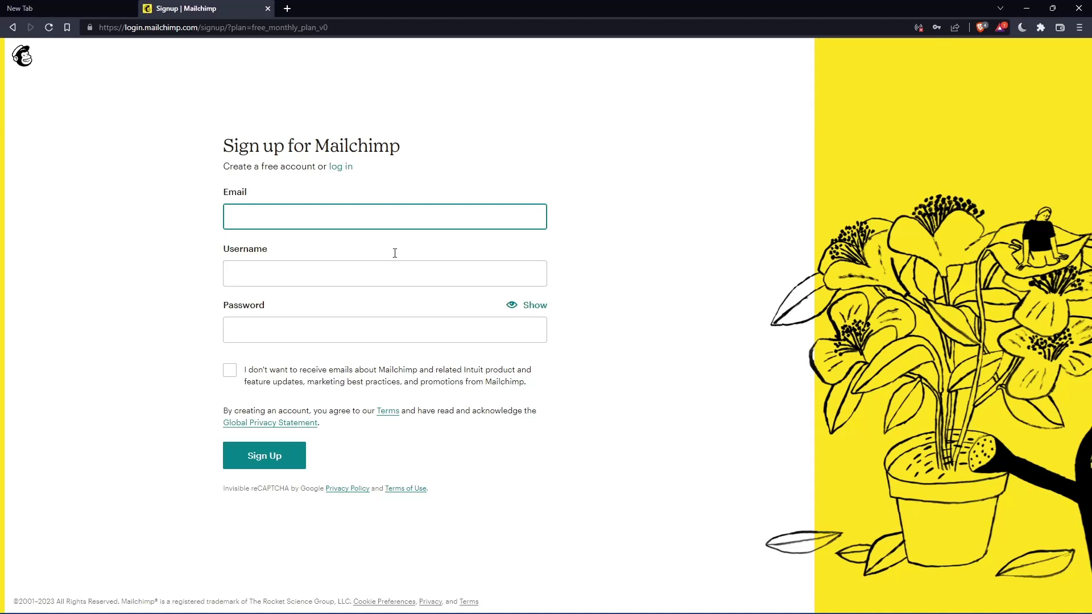
{"action": "left_click", "coordinate": [376, 222]}
{"action": "left_click", "coordinate": [617, 189]}
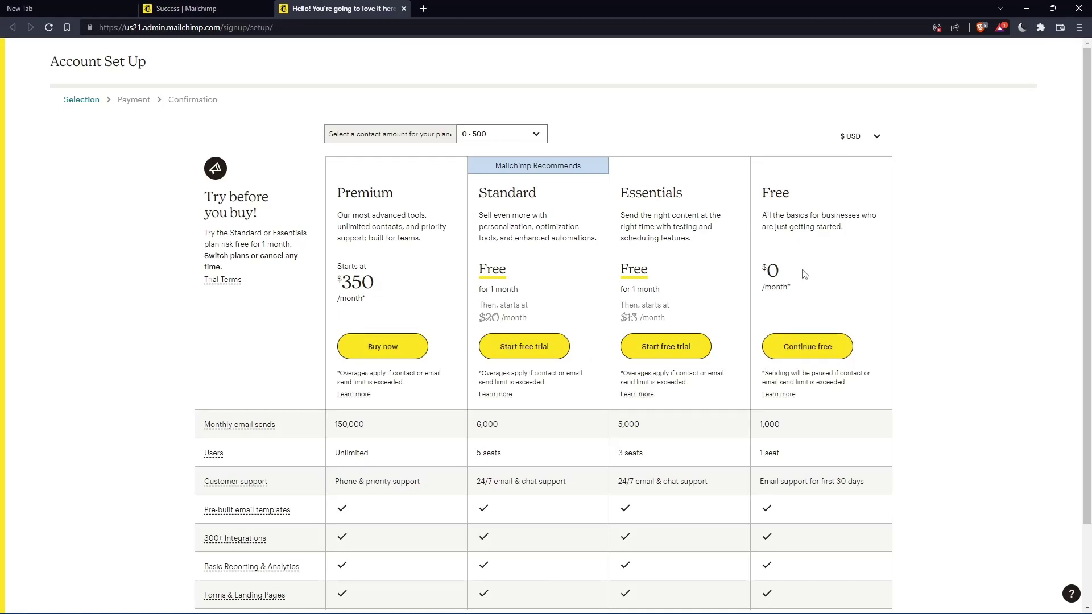
Continue with the Free plan and submit first, last and business names from saved details.
{"action": "left_click", "coordinate": [822, 351]}
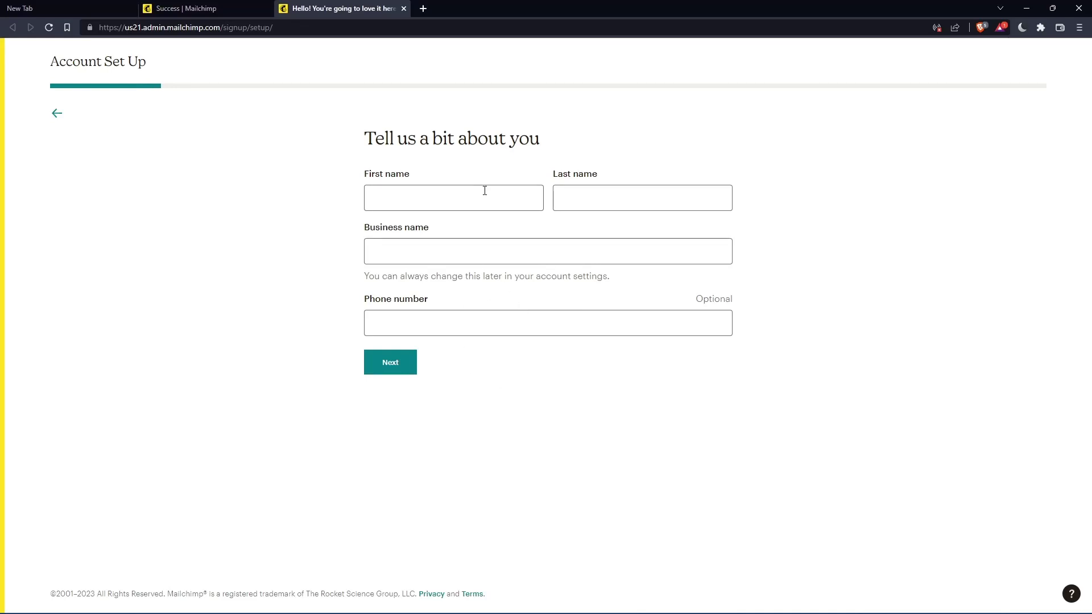
{"action": "left_click", "coordinate": [458, 193]}
{"action": "left_click", "coordinate": [602, 204]}
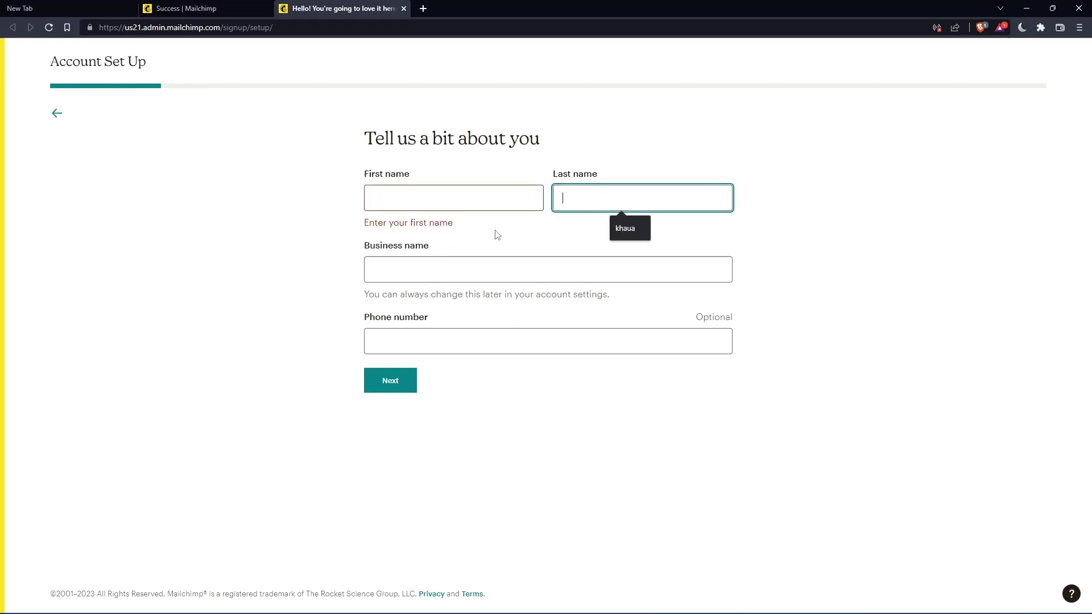
{"action": "left_click", "coordinate": [450, 201]}
{"action": "left_click", "coordinate": [436, 228]}
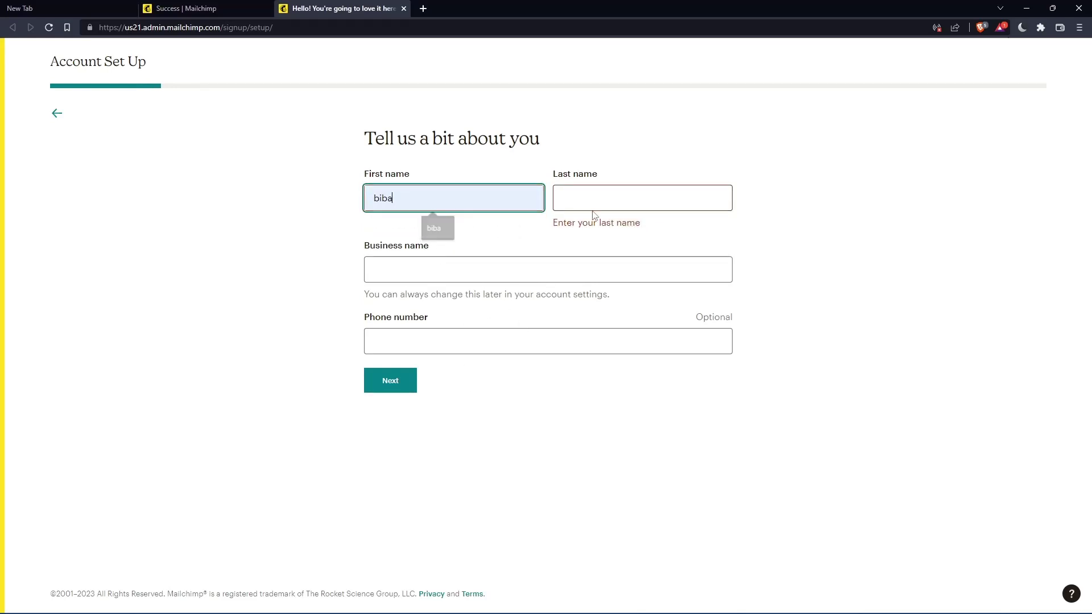
{"action": "left_click", "coordinate": [615, 199]}
{"action": "left_click", "coordinate": [617, 227]}
{"action": "left_click", "coordinate": [431, 252]}
{"action": "left_click", "coordinate": [430, 281]}
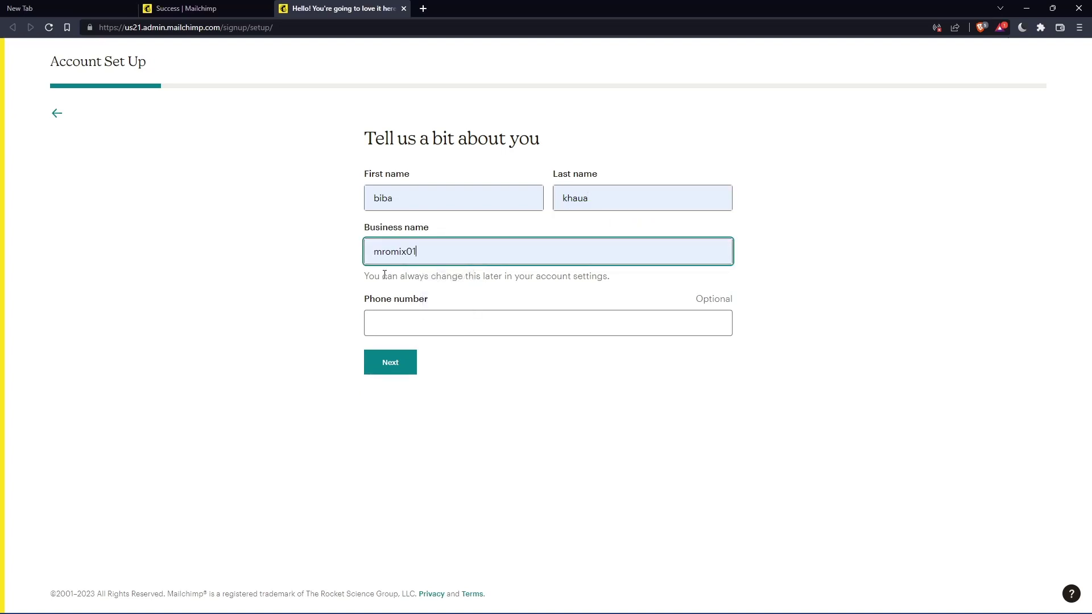
{"action": "key", "text": "BackSpace"}
{"action": "key", "text": "BackSpace"}
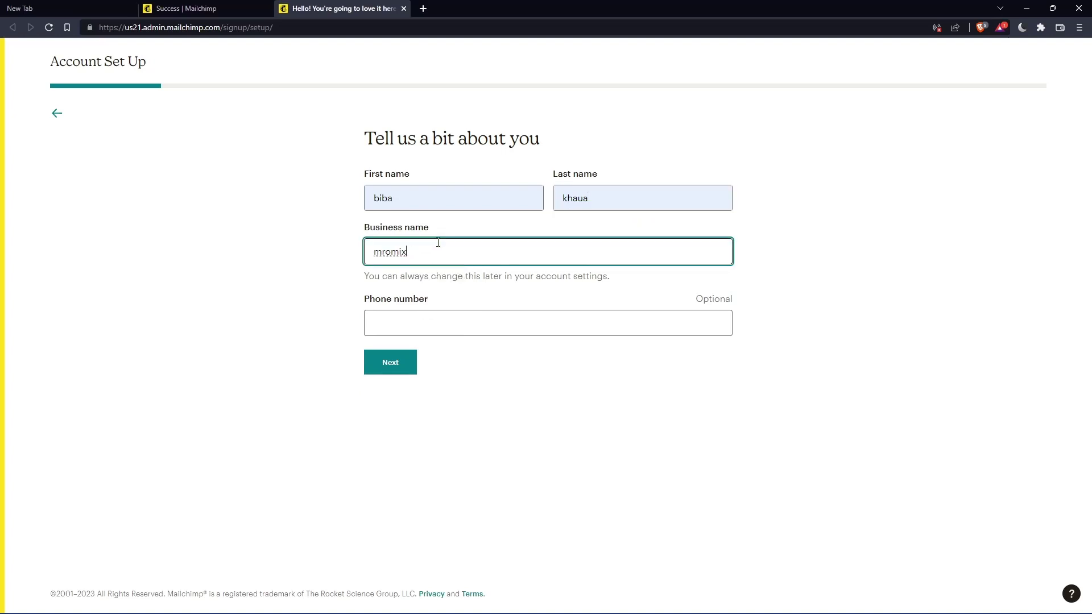
{"action": "type", "text": "0"}
{"action": "left_click", "coordinate": [392, 363]}
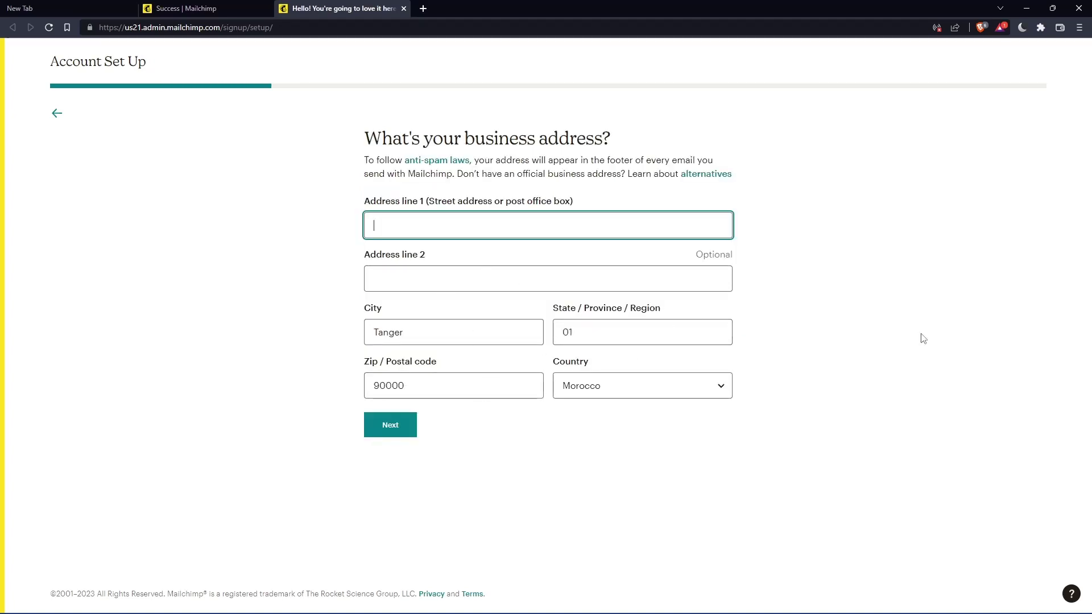
Submit the business address, choose 'I'm just checking things out', and skip the remaining setup questions.
{"action": "left_click", "coordinate": [484, 265]}
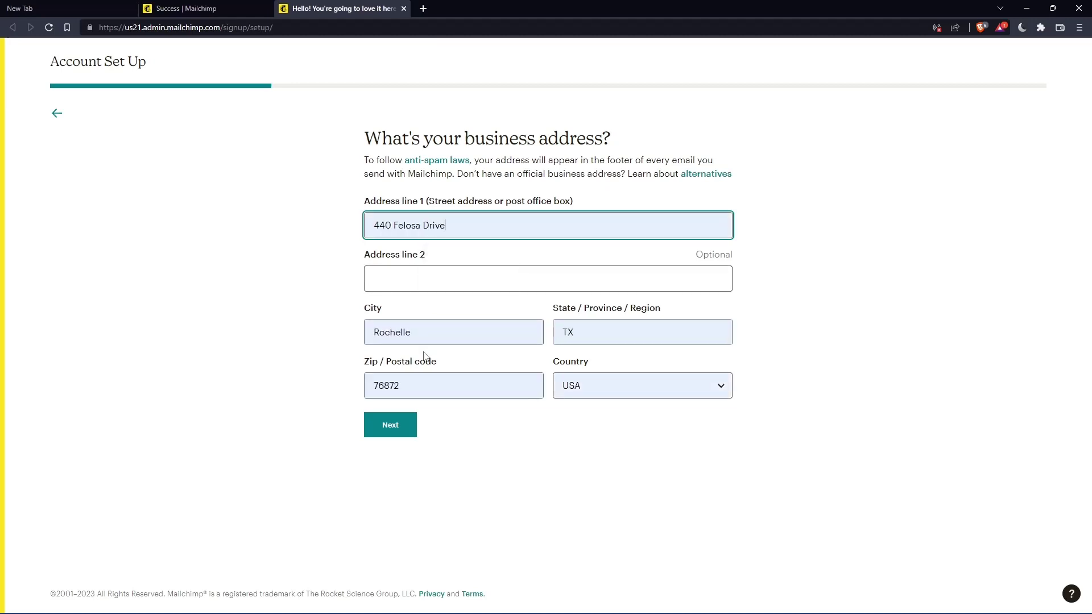
{"action": "left_click", "coordinate": [382, 425]}
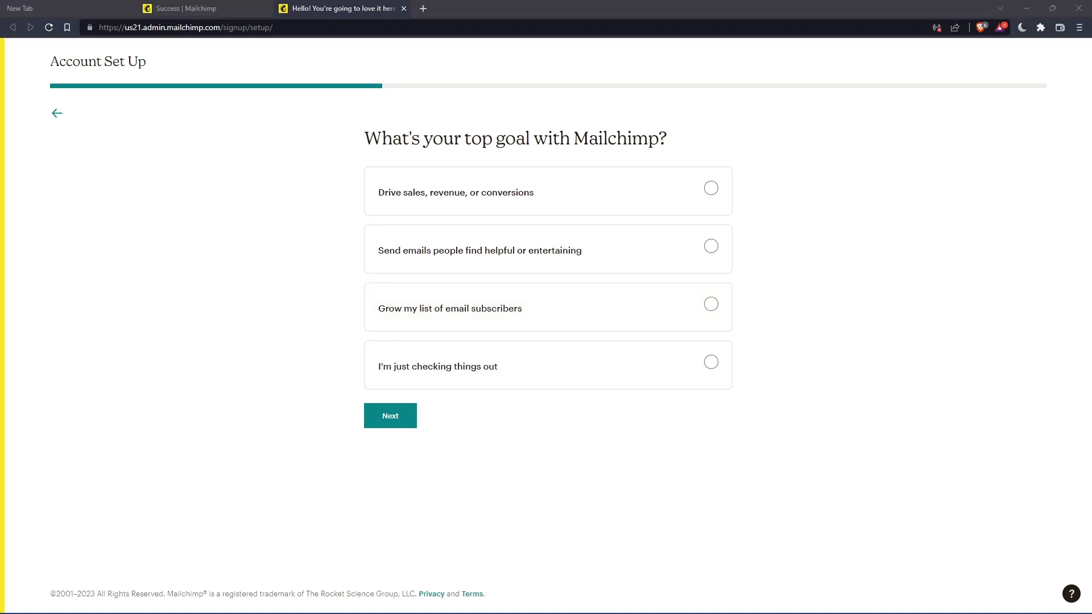
{"action": "left_click", "coordinate": [376, 424]}
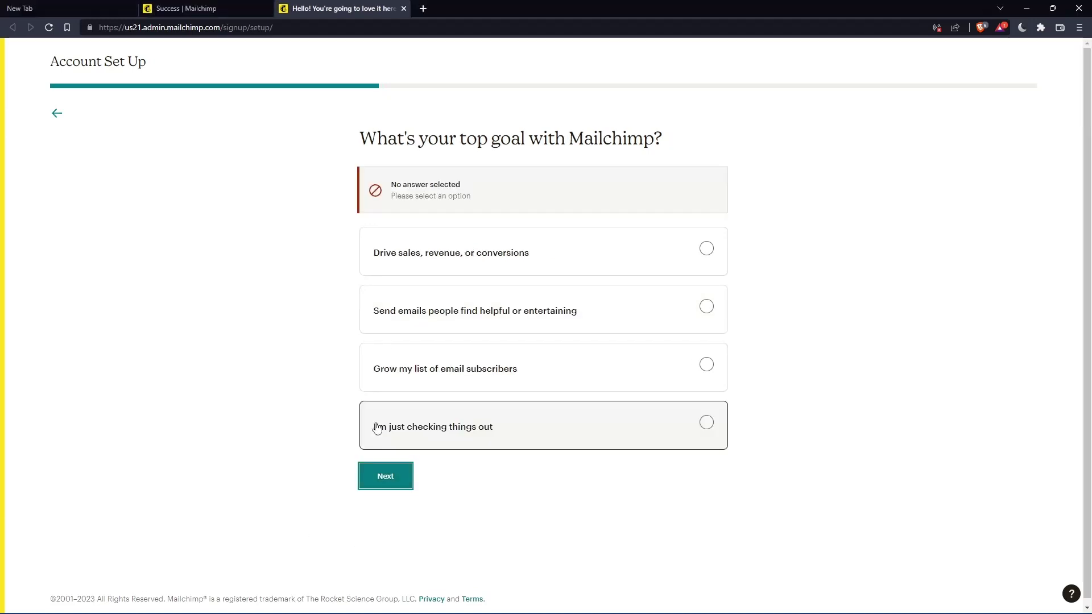
{"action": "left_click", "coordinate": [378, 478]}
{"action": "left_click", "coordinate": [593, 448]}
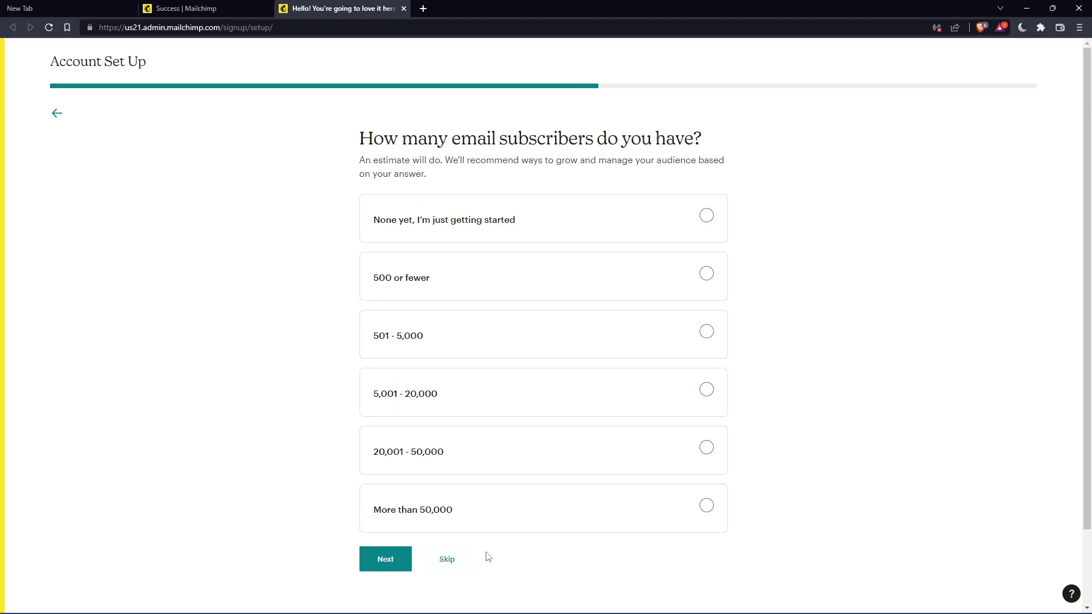
{"action": "left_click", "coordinate": [450, 560]}
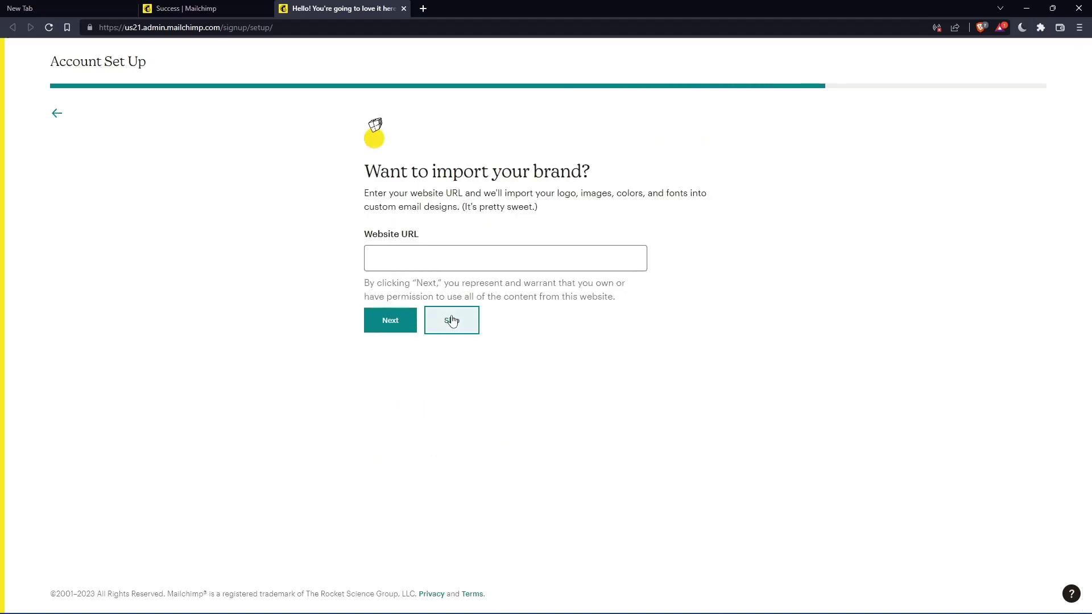
{"action": "left_click", "coordinate": [451, 321]}
{"action": "left_click", "coordinate": [399, 380]}
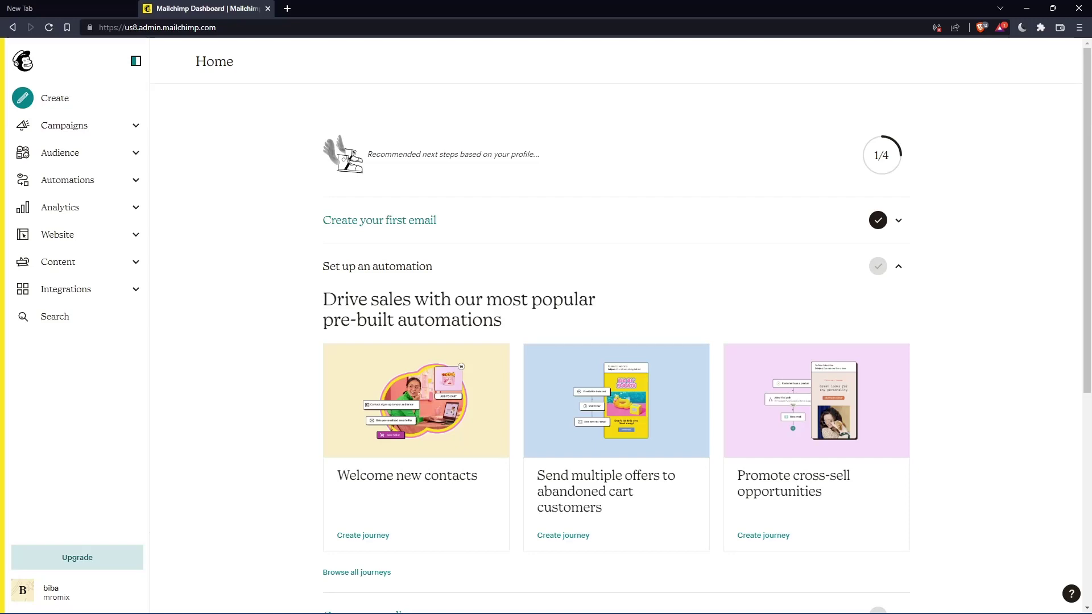
Open Content > My files and choose Edit image on the middle uploaded image.
{"action": "left_click", "coordinate": [80, 269]}
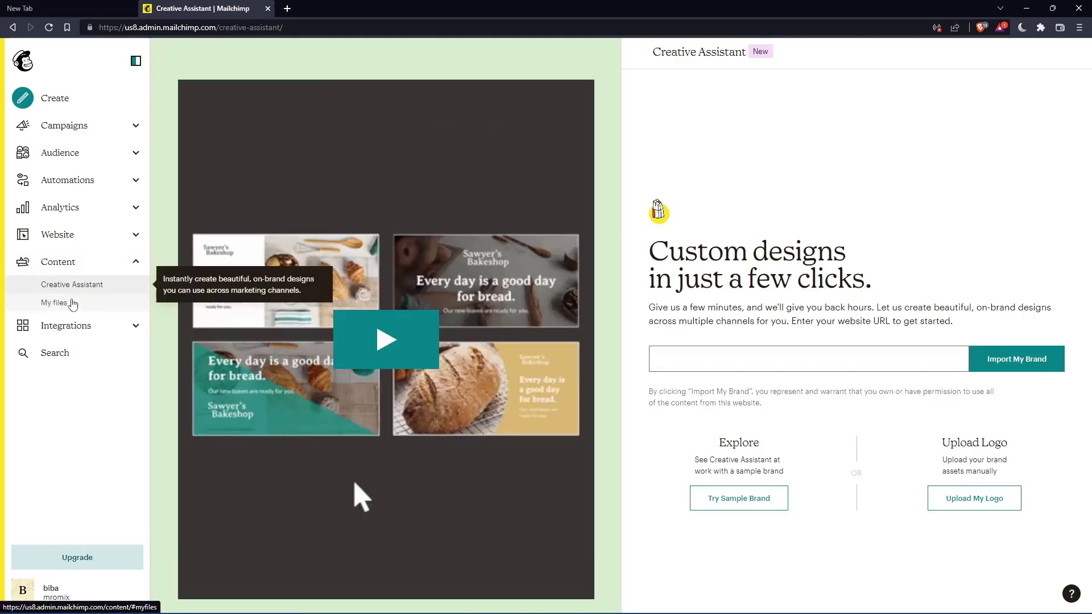
{"action": "left_click", "coordinate": [73, 302]}
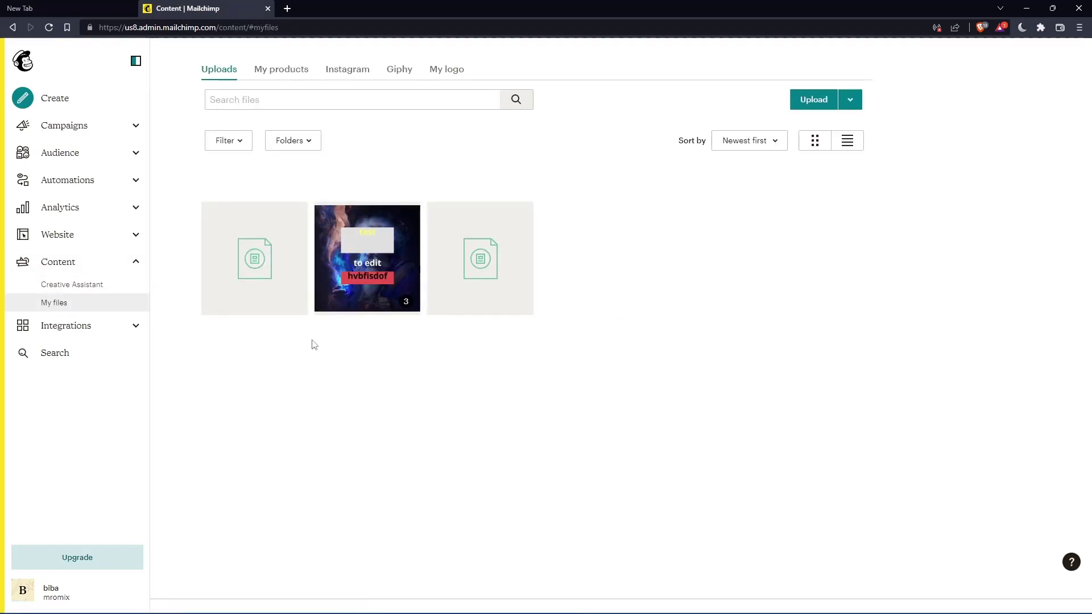
{"action": "left_click", "coordinate": [409, 250]}
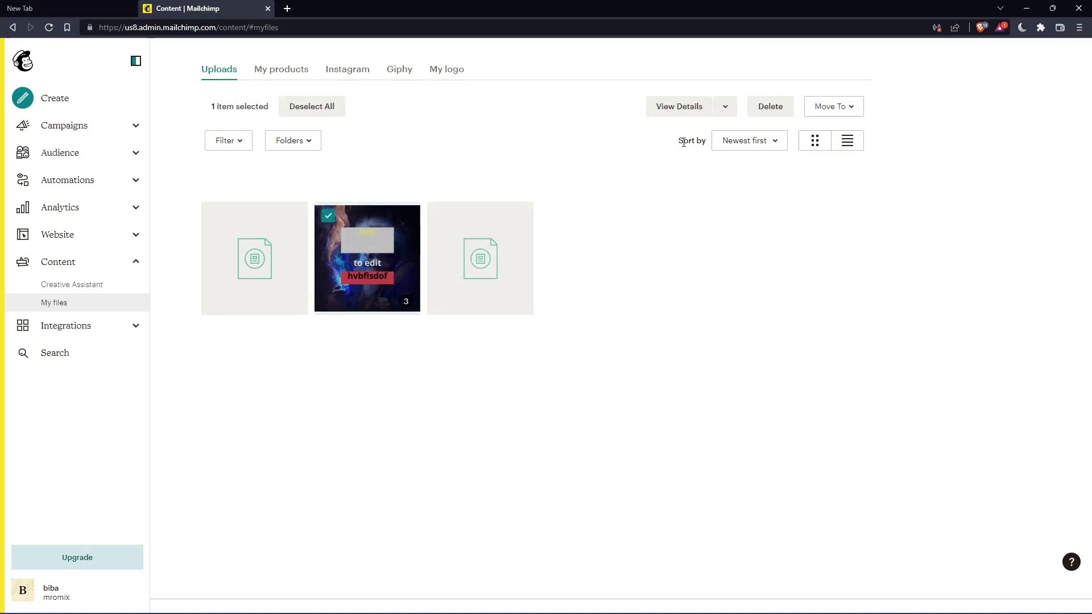
{"action": "left_click", "coordinate": [723, 108]}
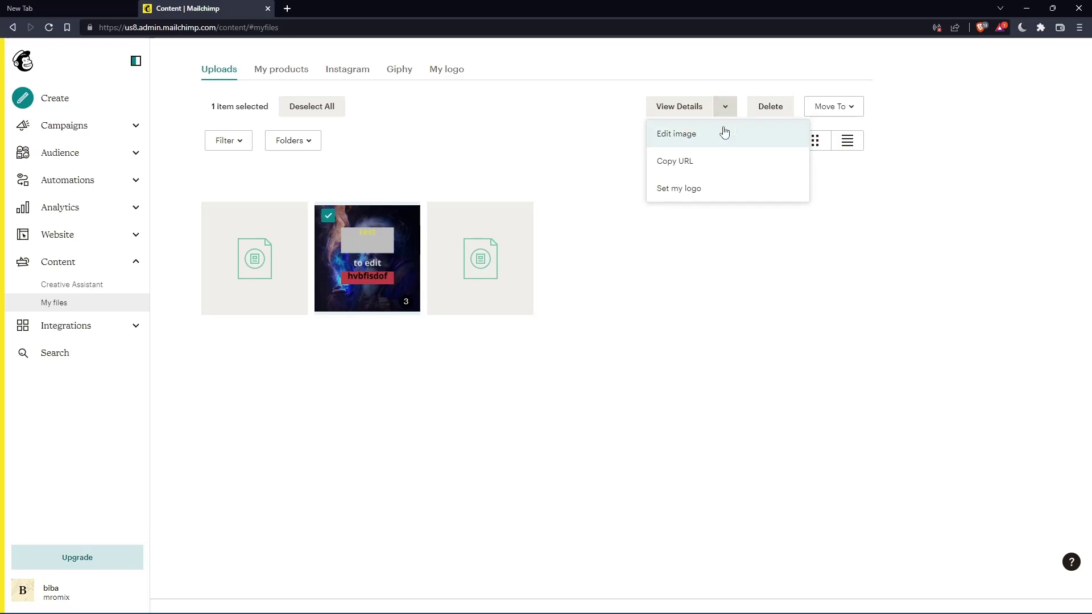
{"action": "left_click", "coordinate": [695, 135]}
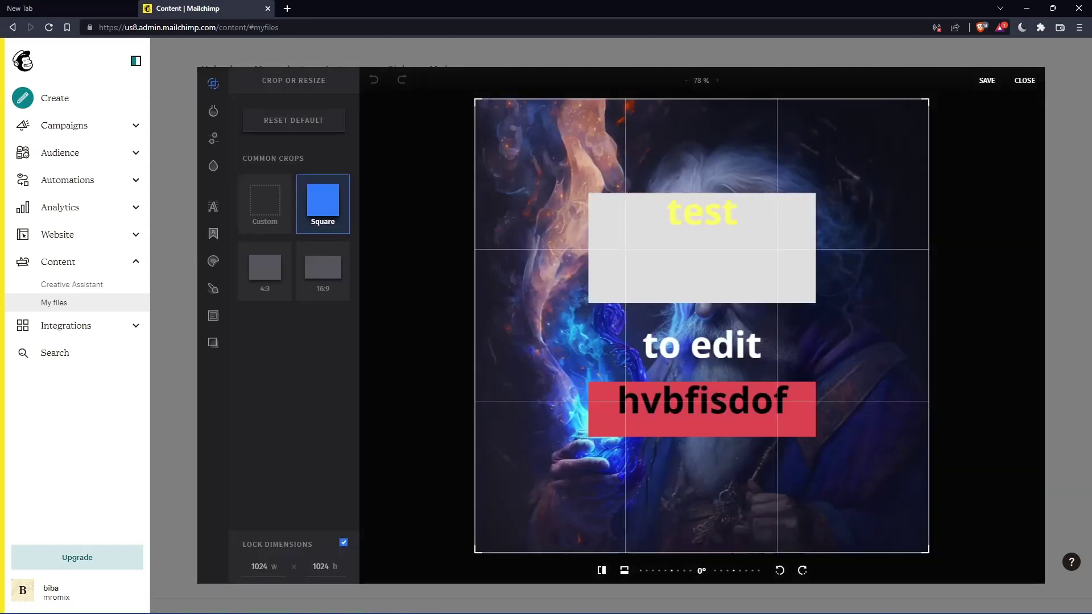
Add a text box to the image and delete its 'Double-click' line.
{"action": "left_click", "coordinate": [214, 207]}
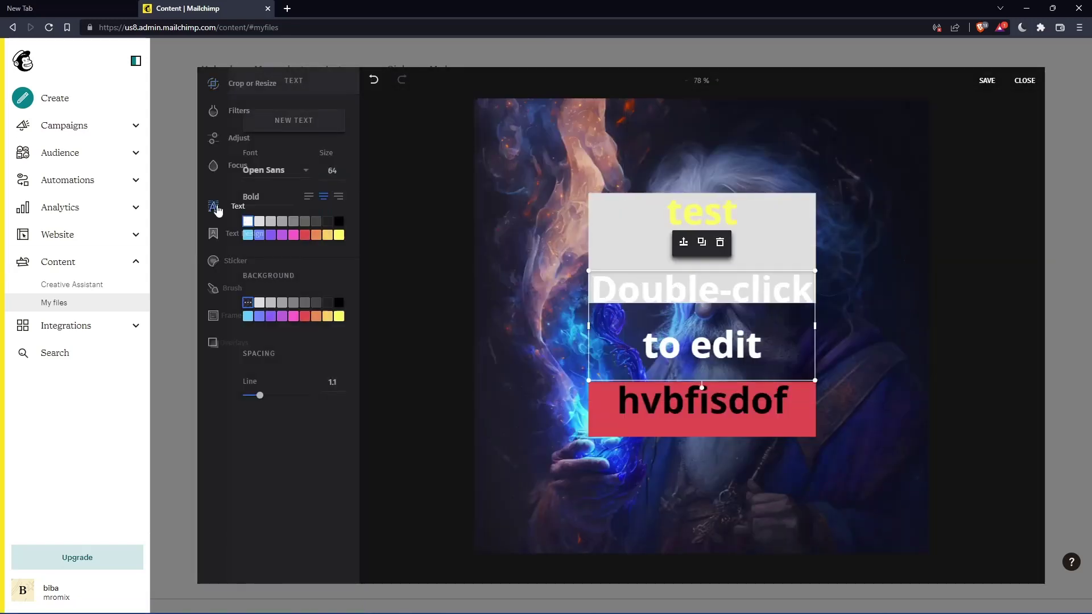
{"action": "double_click", "coordinate": [661, 298]}
{"action": "key", "text": "BackSpace"}
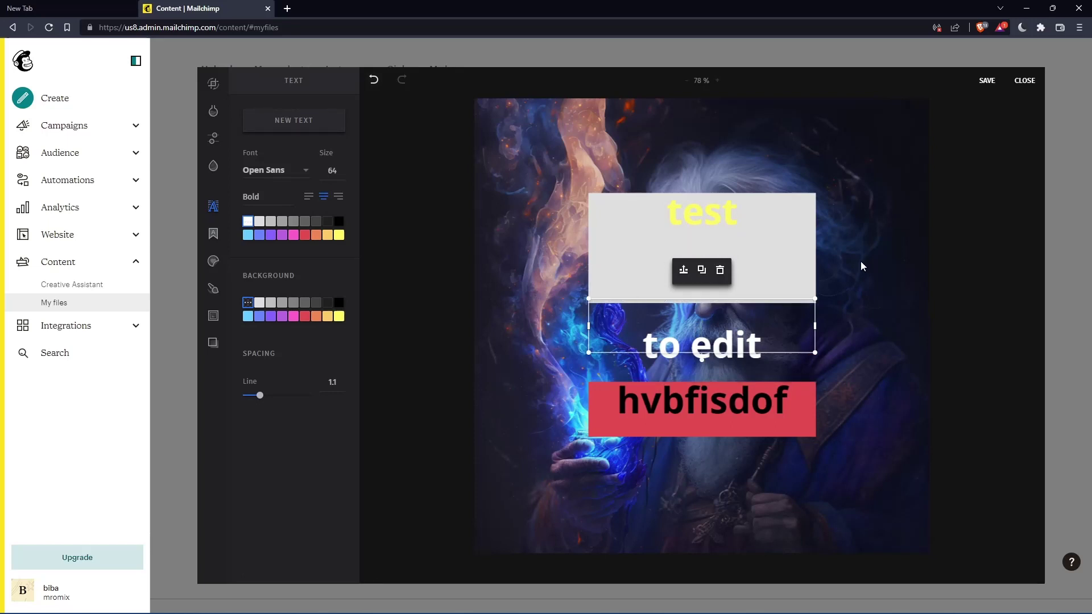
Close the image editor and start designing a regular email from Create.
{"action": "left_click", "coordinate": [1025, 80]}
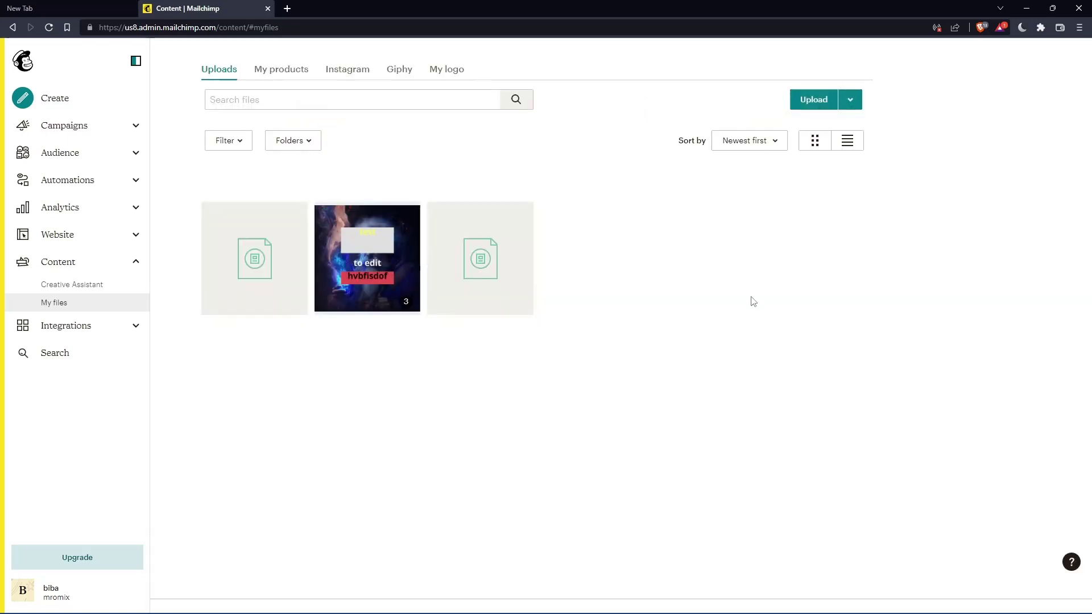
{"action": "left_click", "coordinate": [64, 102]}
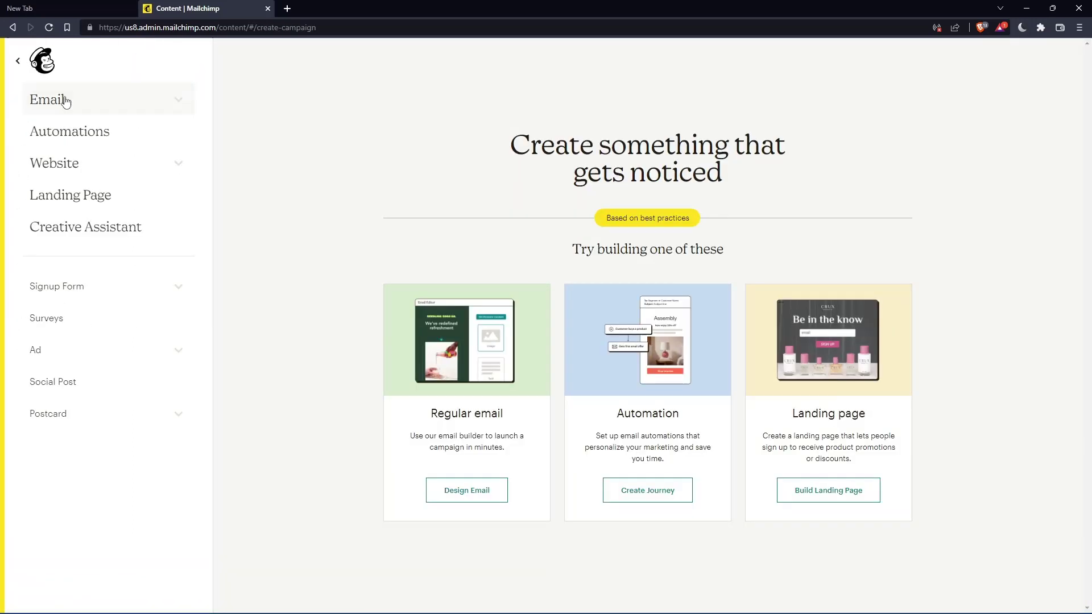
{"action": "left_click", "coordinate": [469, 493]}
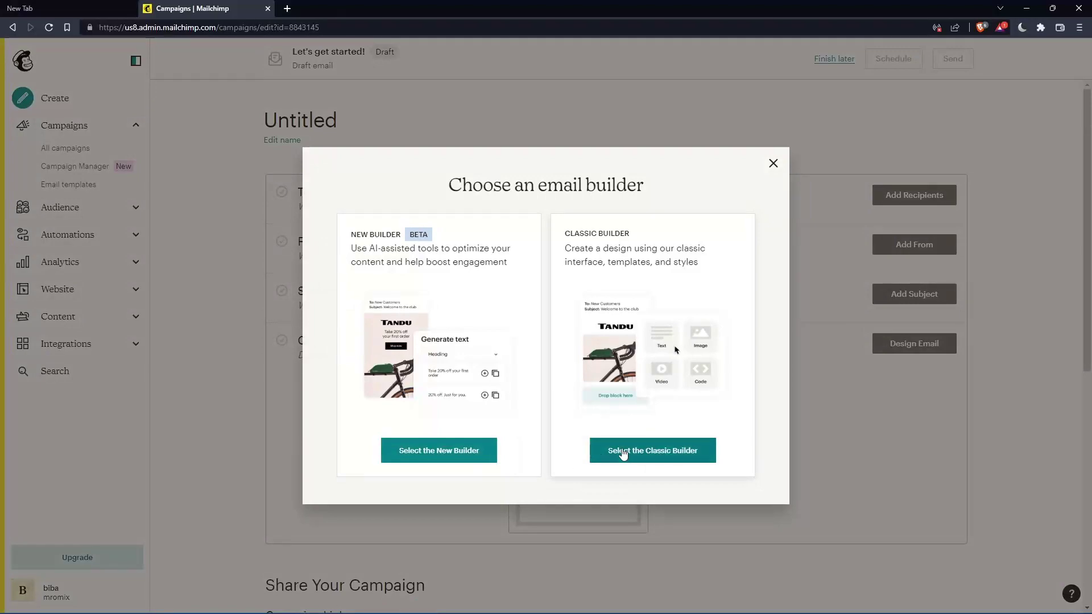
Choose the Classic Builder and apply the Appointment Reminder theme from Themes.
{"action": "left_click", "coordinate": [626, 451]}
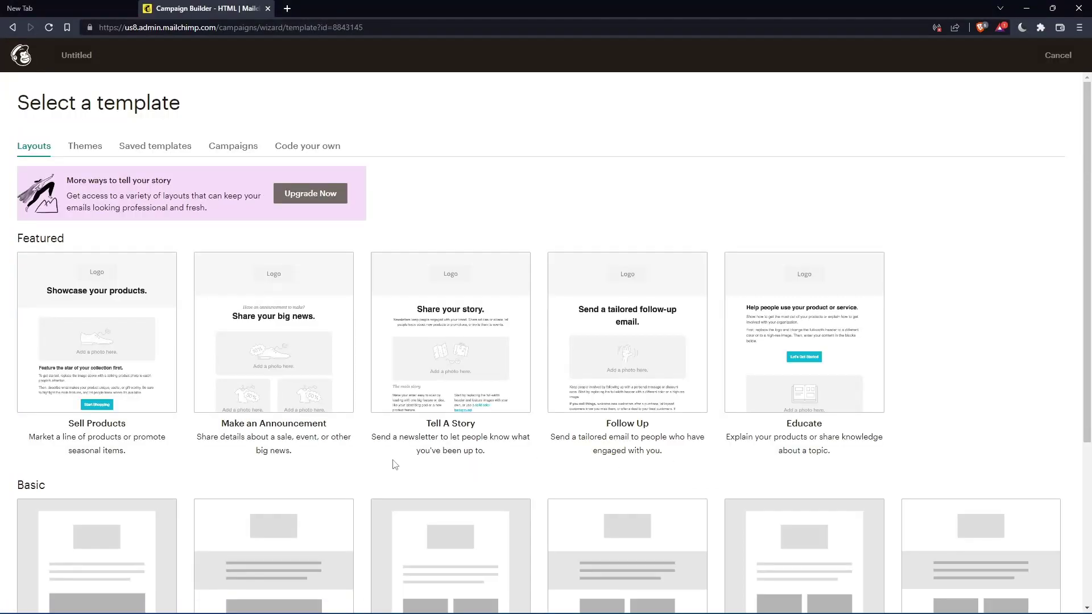
{"action": "left_click", "coordinate": [87, 148]}
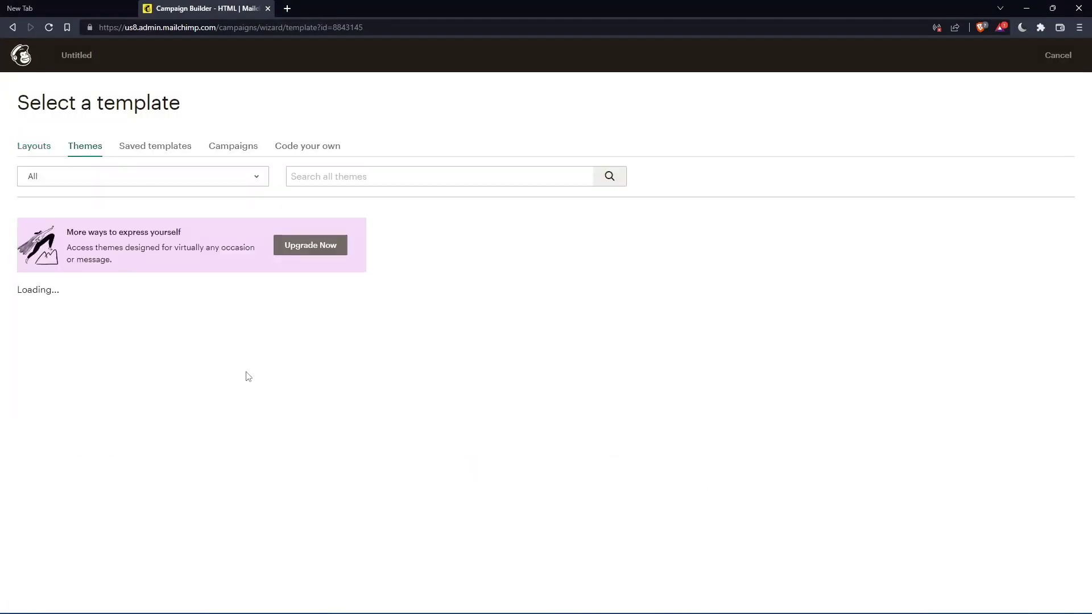
{"action": "left_click", "coordinate": [108, 361]}
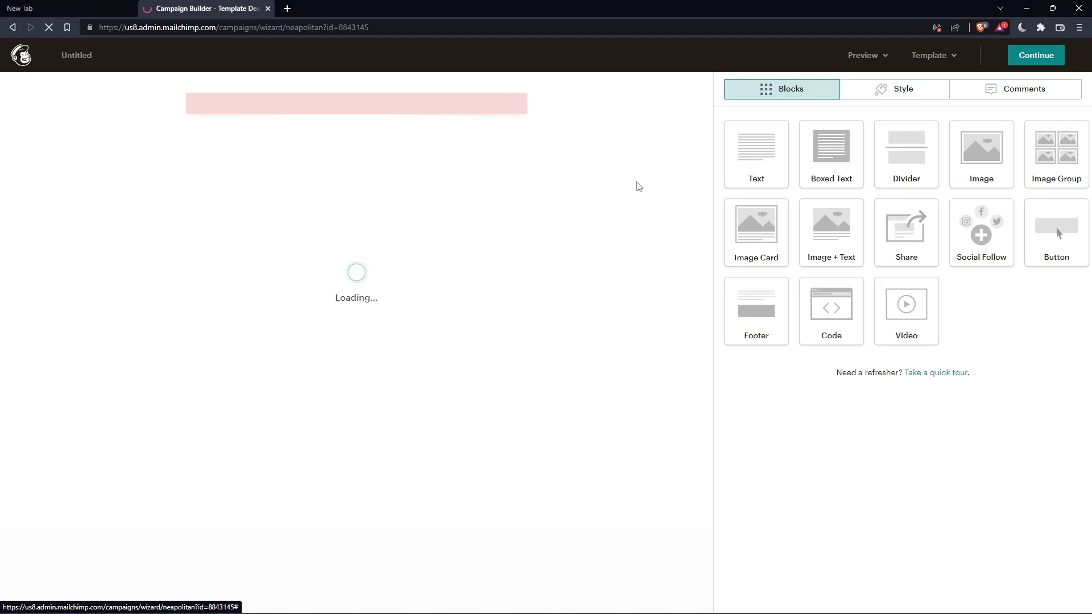
Drop a Text block beneath the WORN logo and select its placeholder paragraph.
{"action": "left_click_drag", "start_coordinate": [781, 147], "coordinate": [342, 192]}
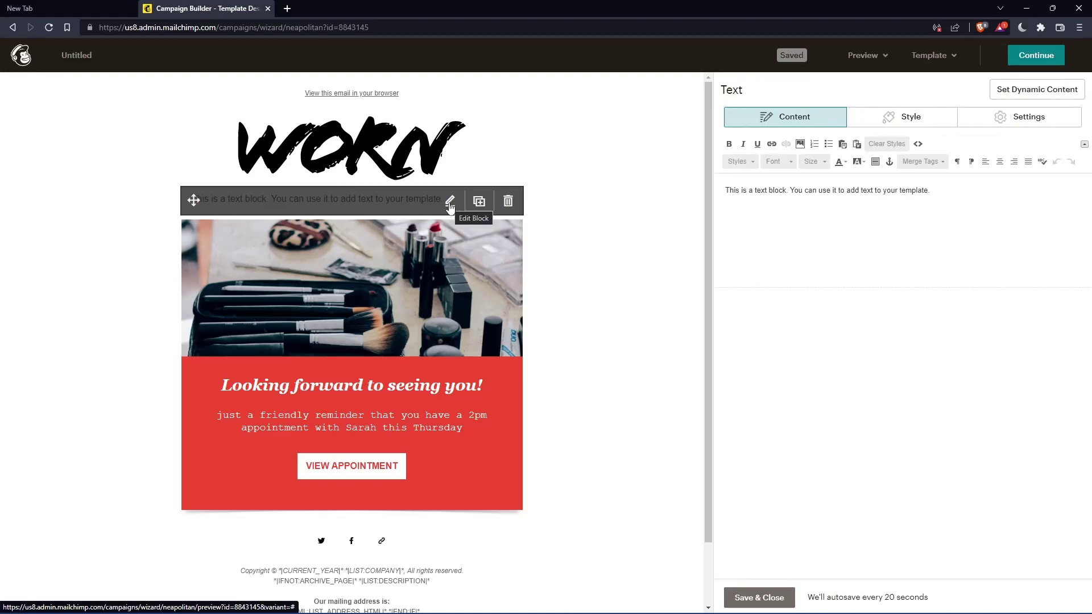
{"action": "triple_click", "coordinate": [868, 190]}
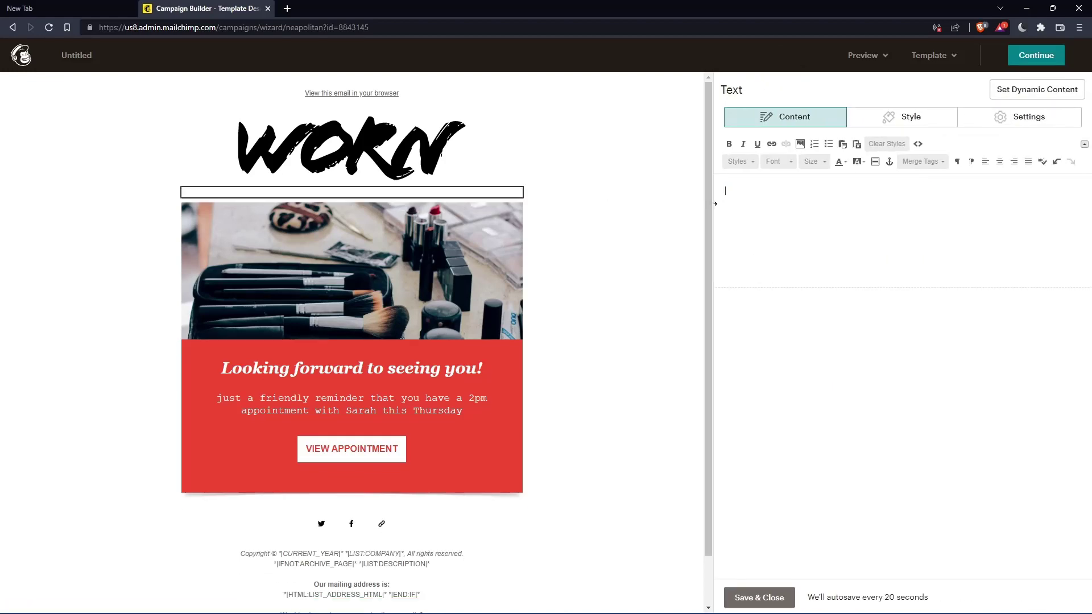
{"action": "left_click", "coordinate": [772, 144]}
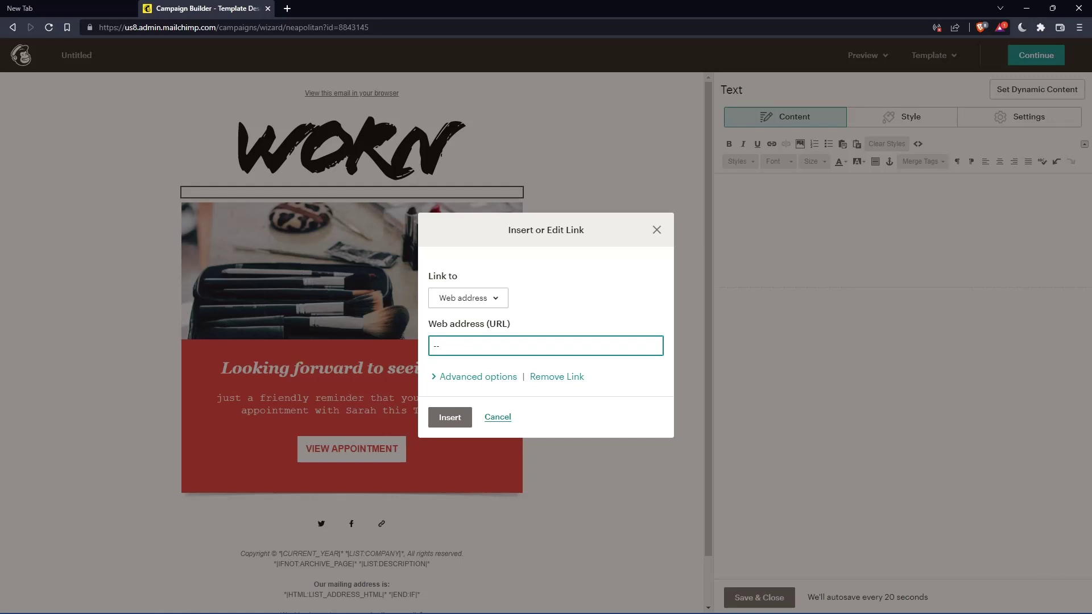
Type 'unsubscribe from this list by clicking here--->' into the new text block, correcting typos.
{"action": "left_click", "coordinate": [658, 231]}
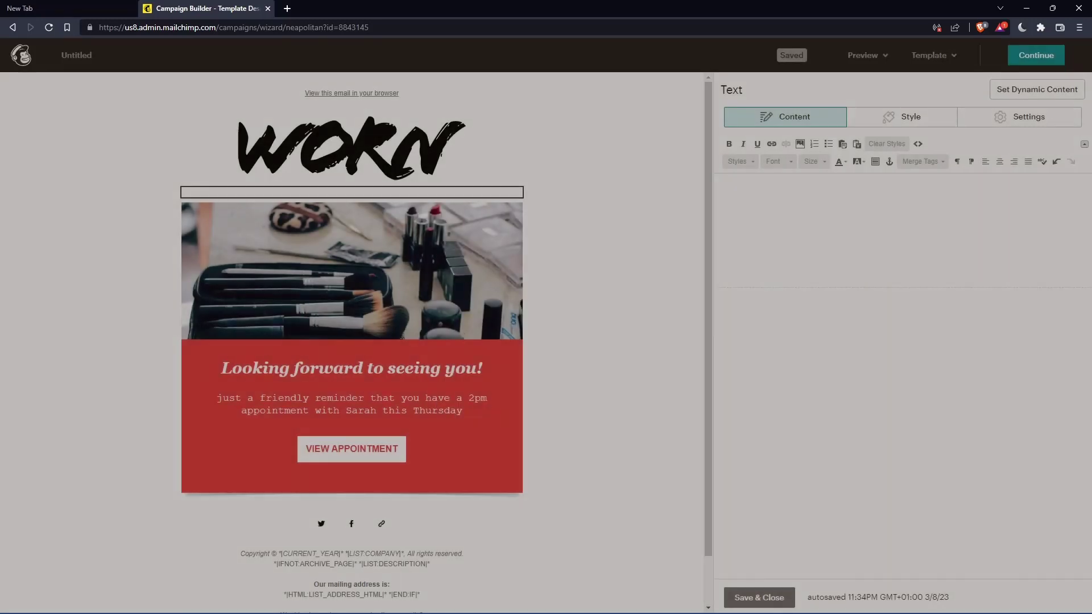
{"action": "type", "text": "un"}
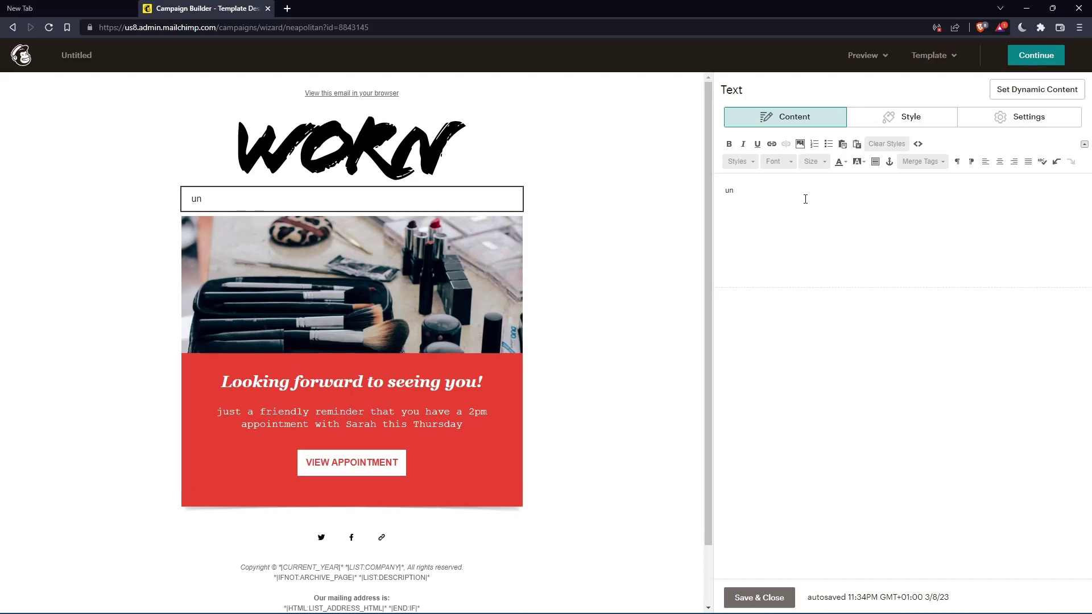
{"action": "type", "text": "subscribe from this lost"}
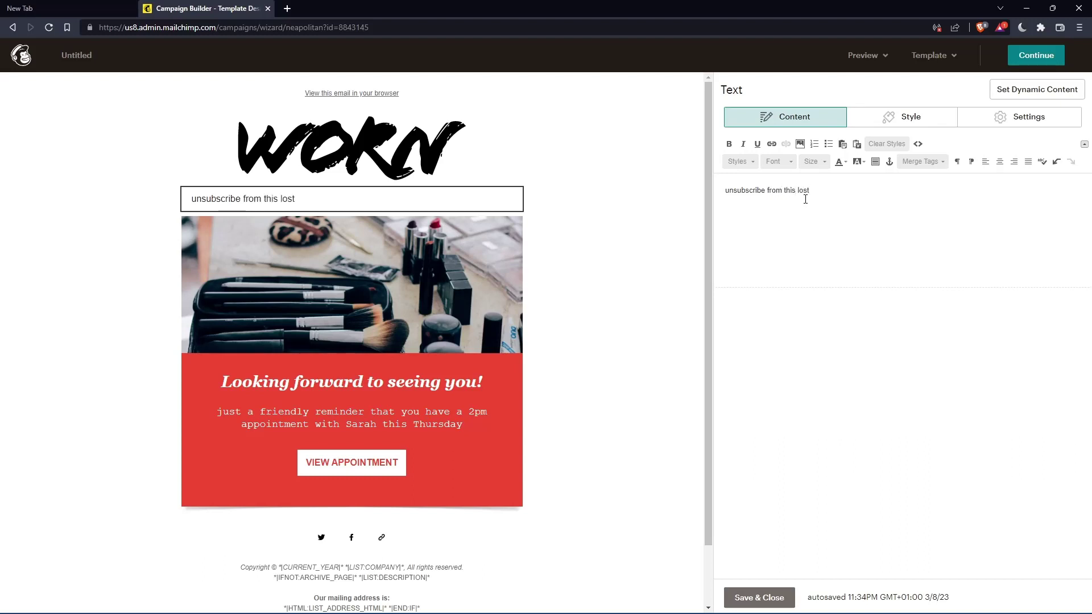
{"action": "key", "text": "BackSpace"}
{"action": "key", "text": "BackSpace"}
{"action": "key", "text": "BackSpace"}
{"action": "type", "text": "is by clicking here"}
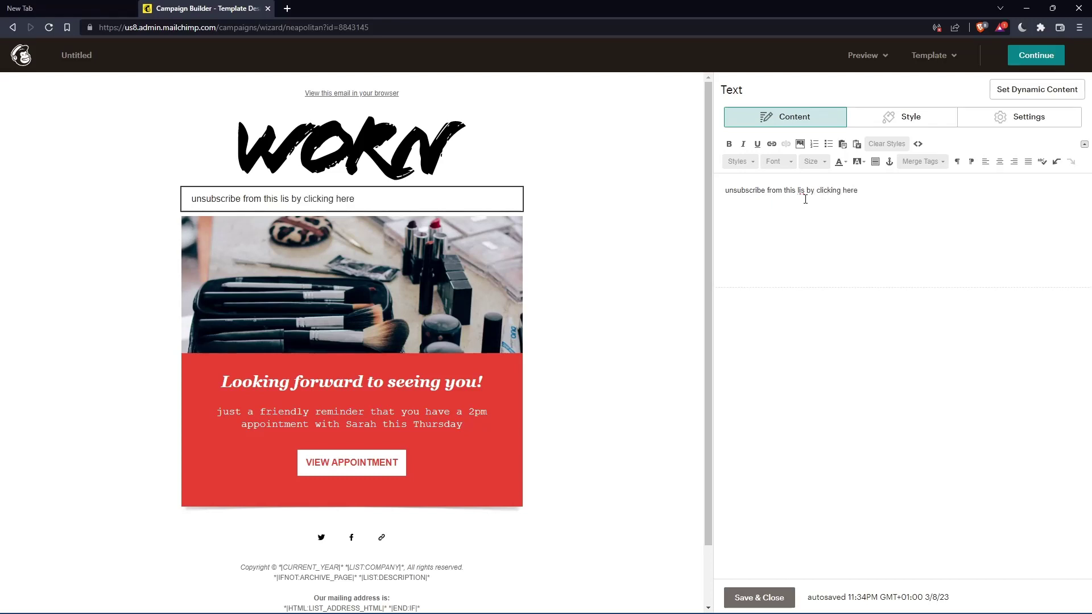
{"action": "key", "text": "BackSpace"}
{"action": "type", "text": "--->"}
{"action": "right_click", "coordinate": [801, 193]}
{"action": "left_click", "coordinate": [807, 199]}
{"action": "type", "text": "t"}
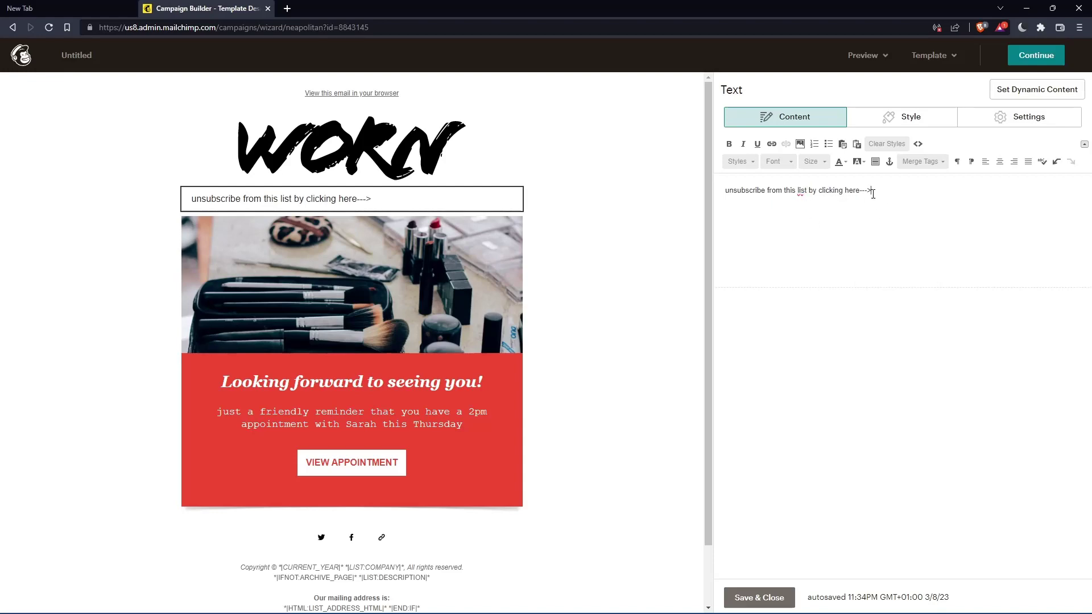
{"action": "left_click", "coordinate": [772, 144]}
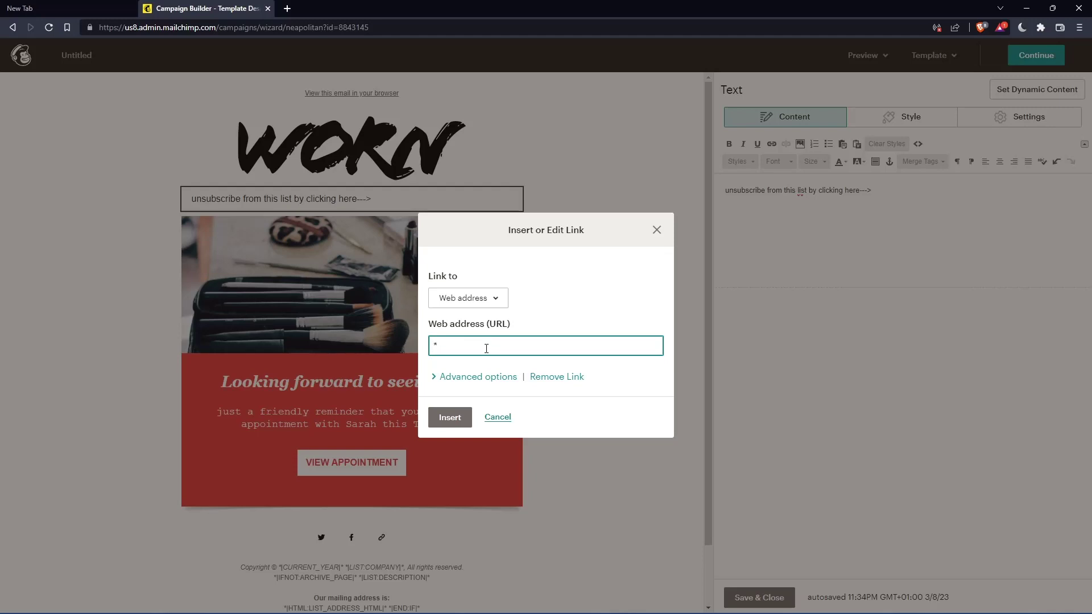
{"action": "type", "text": "*"}
{"action": "key", "text": "Return"}
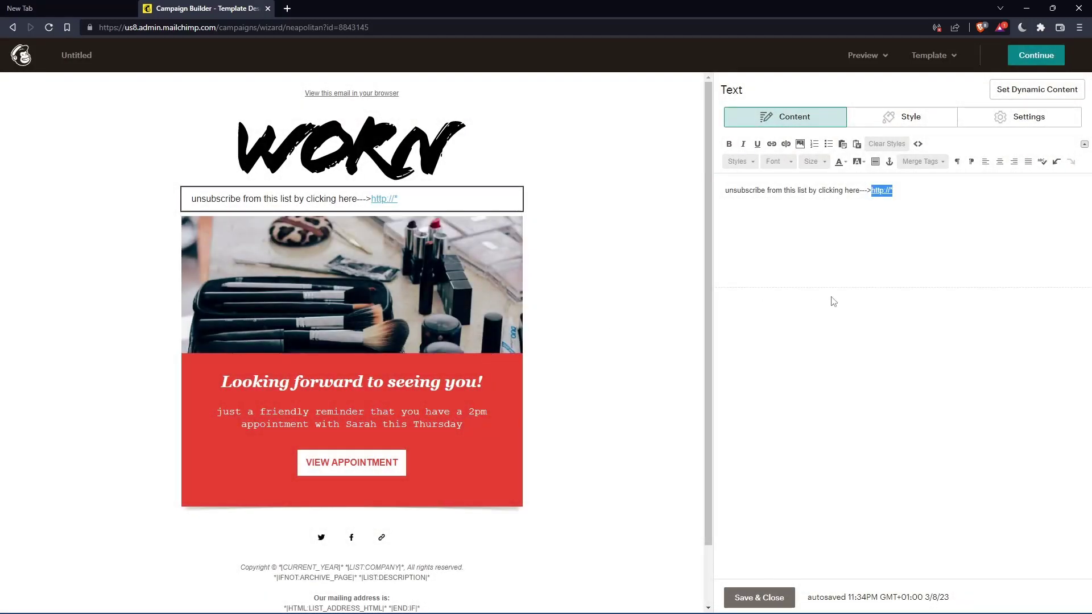
{"action": "left_click", "coordinate": [907, 192]}
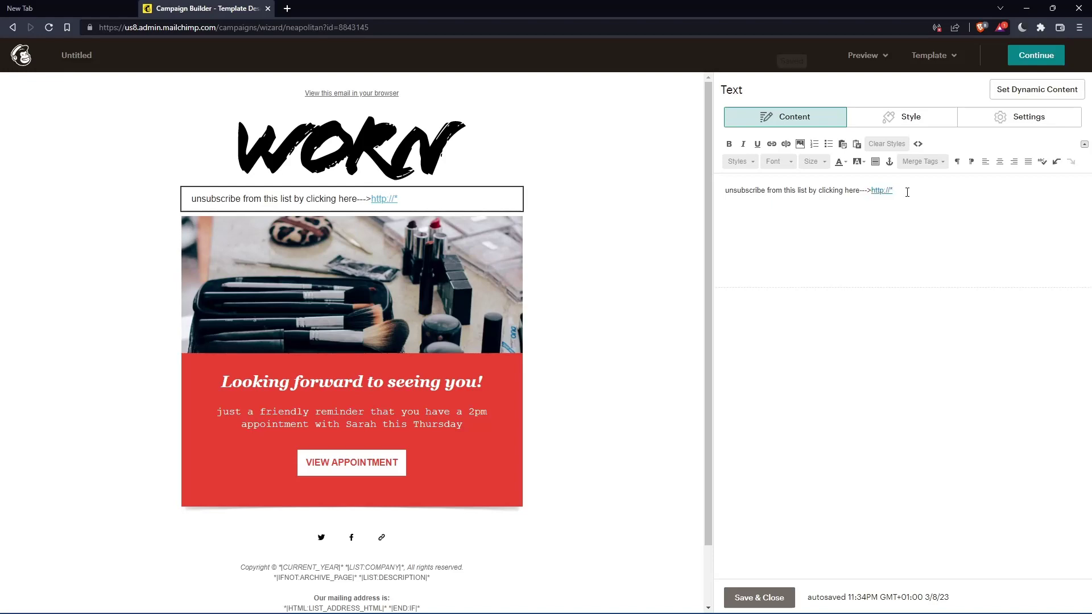
{"action": "key", "text": "ctrl+z"}
{"action": "left_click", "coordinate": [772, 144]}
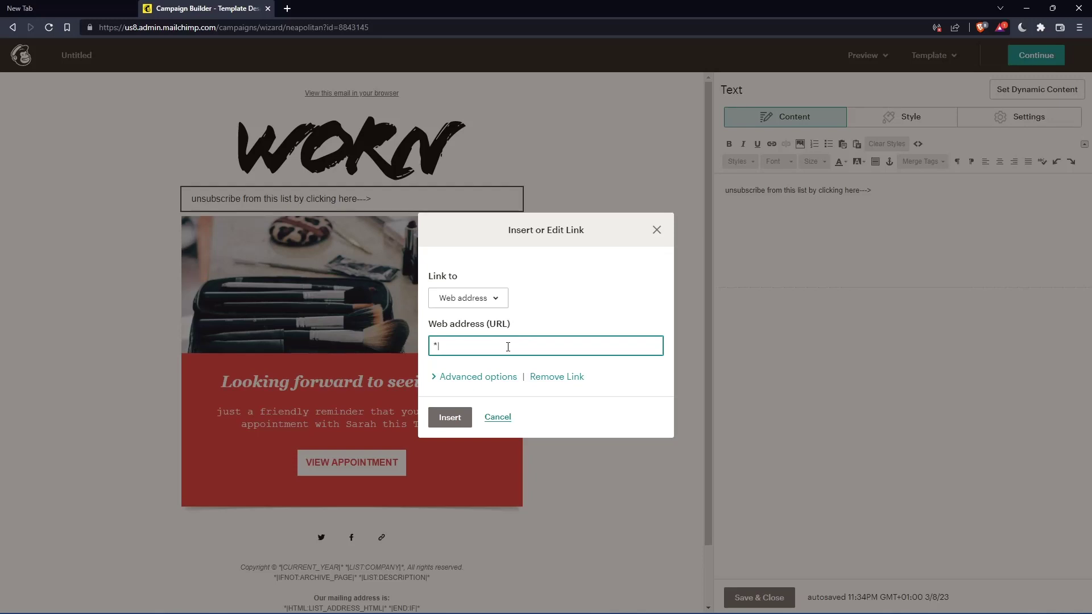
{"action": "type", "text": "*|UNSUB|*"}
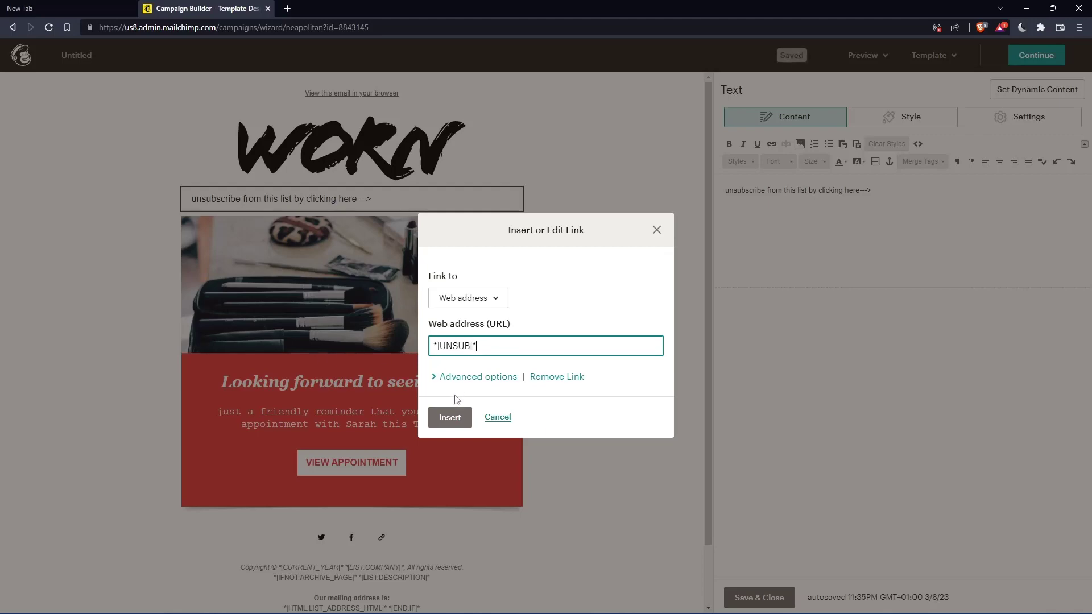
{"action": "left_click", "coordinate": [449, 417]}
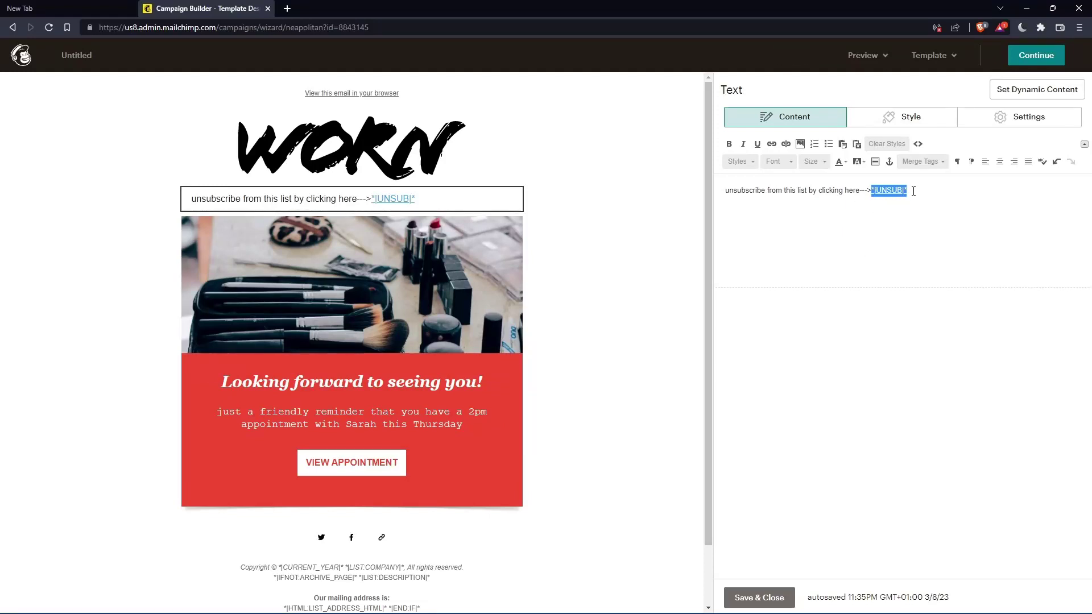
{"action": "left_click", "coordinate": [953, 188]}
{"action": "type", "text": "-"}
{"action": "key", "text": "BackSpace"}
Save the text block, set Classic Builder as the default editor, and reopen the WORN email design.
{"action": "left_click", "coordinate": [781, 597]}
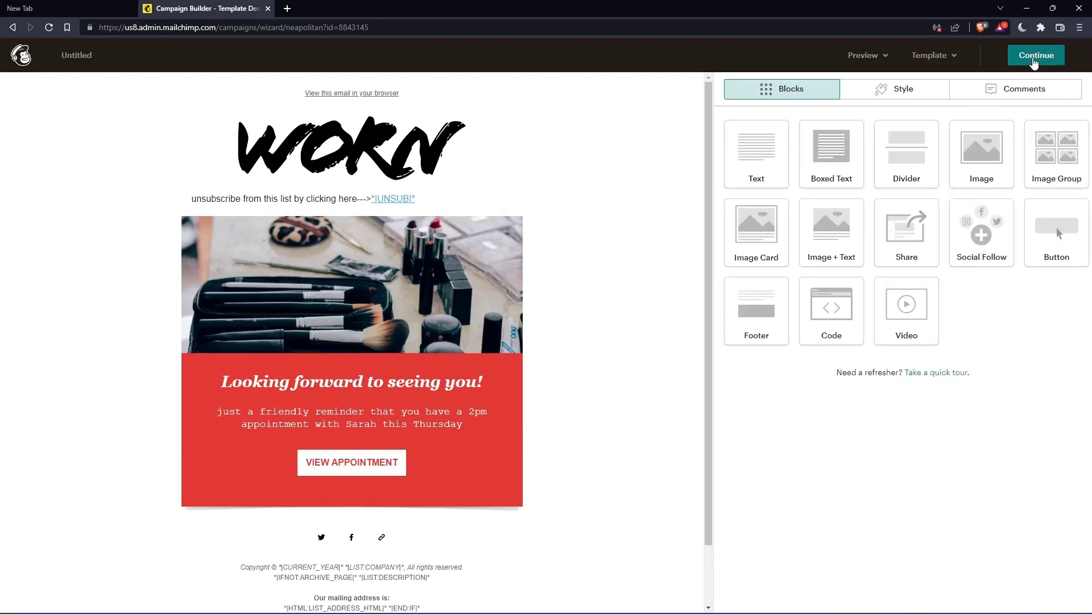
{"action": "left_click", "coordinate": [1036, 55]}
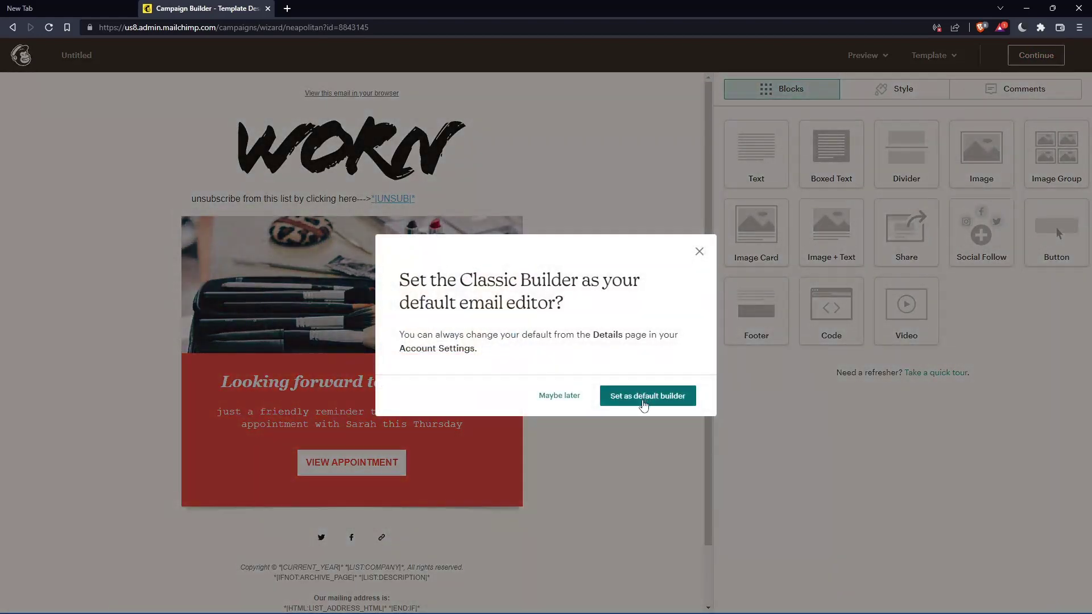
{"action": "left_click", "coordinate": [643, 404]}
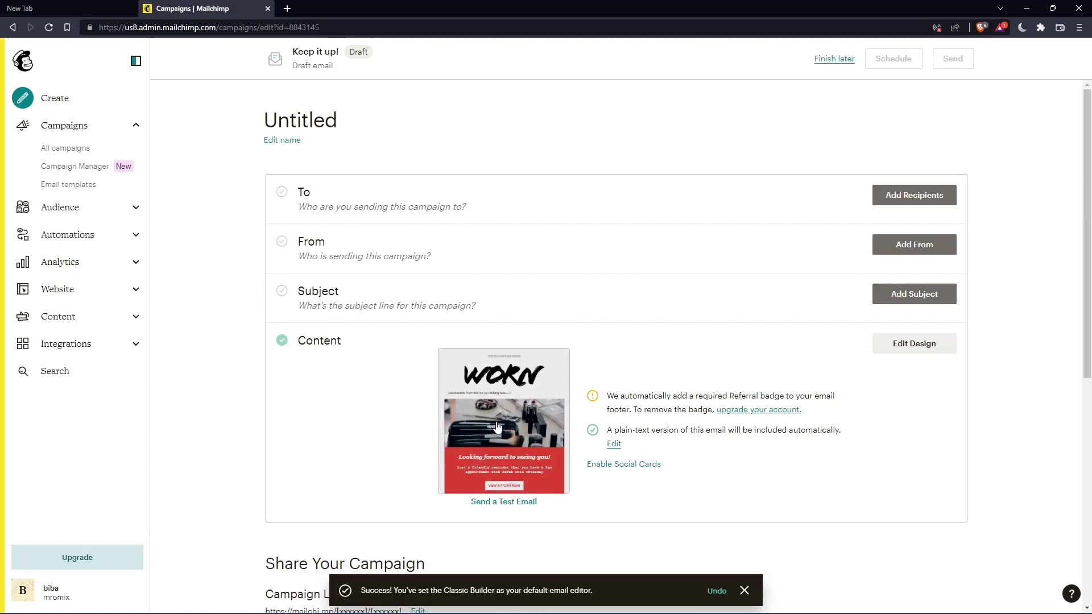
{"action": "left_click", "coordinate": [505, 408]}
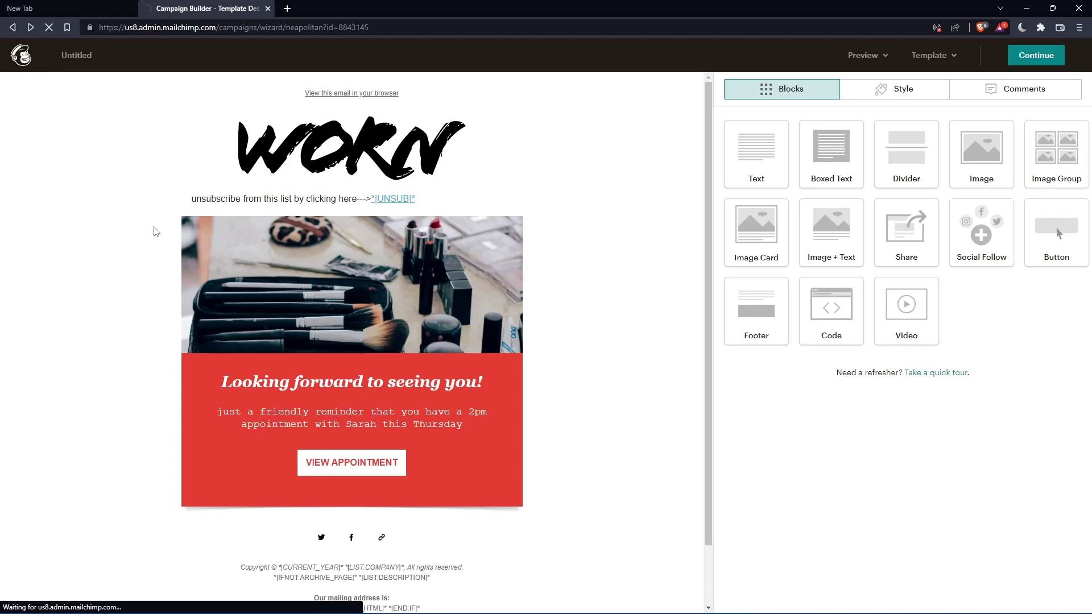
Go to Content > My files and check the middle image's View Details menu without choosing an action.
{"action": "left_click", "coordinate": [54, 262]}
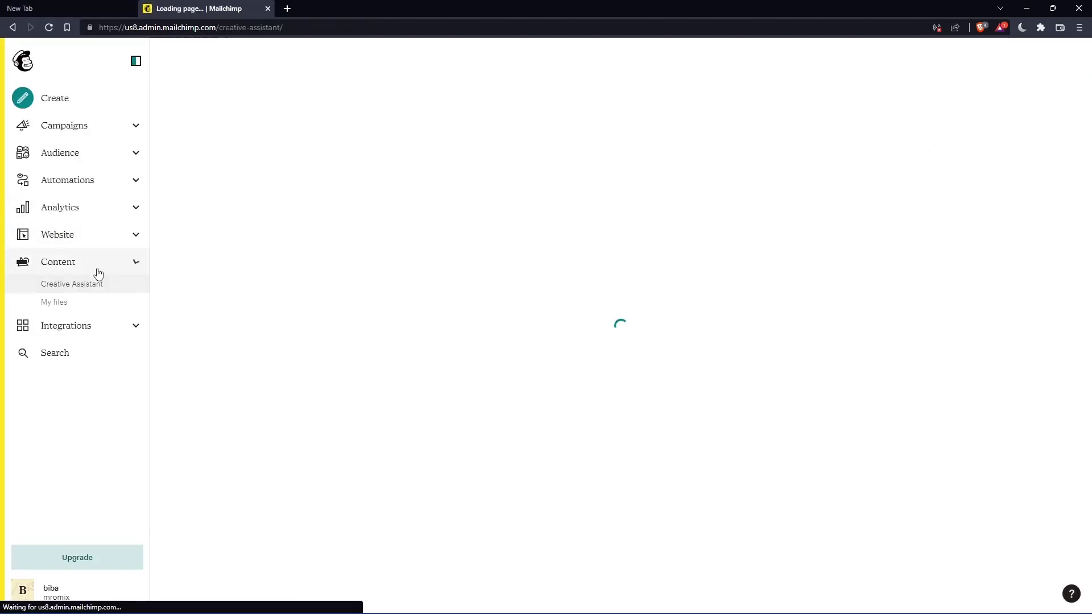
{"action": "left_click", "coordinate": [80, 307]}
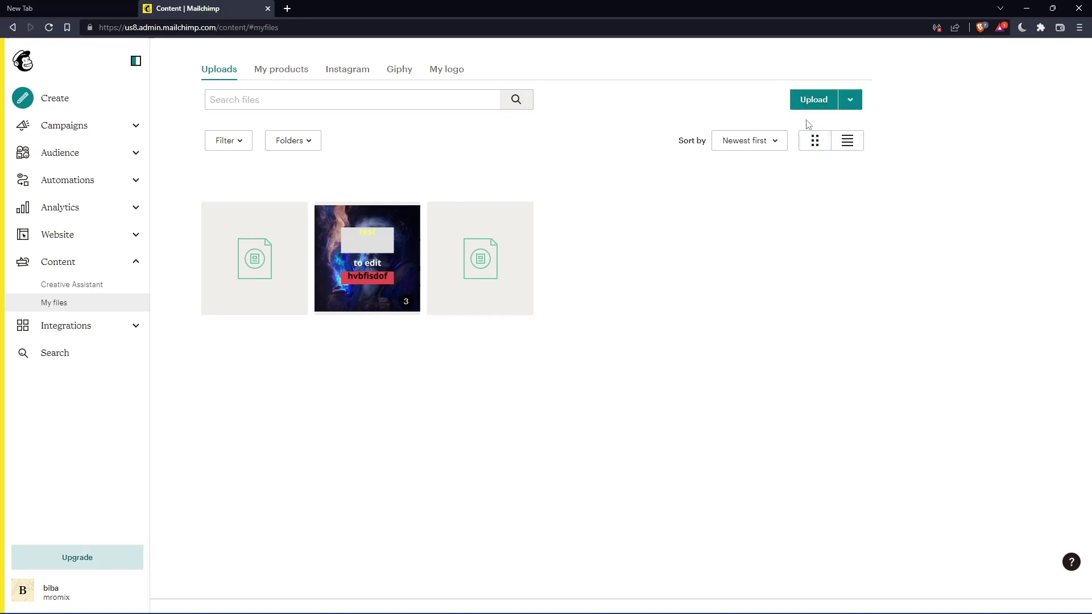
{"action": "left_click", "coordinate": [398, 242]}
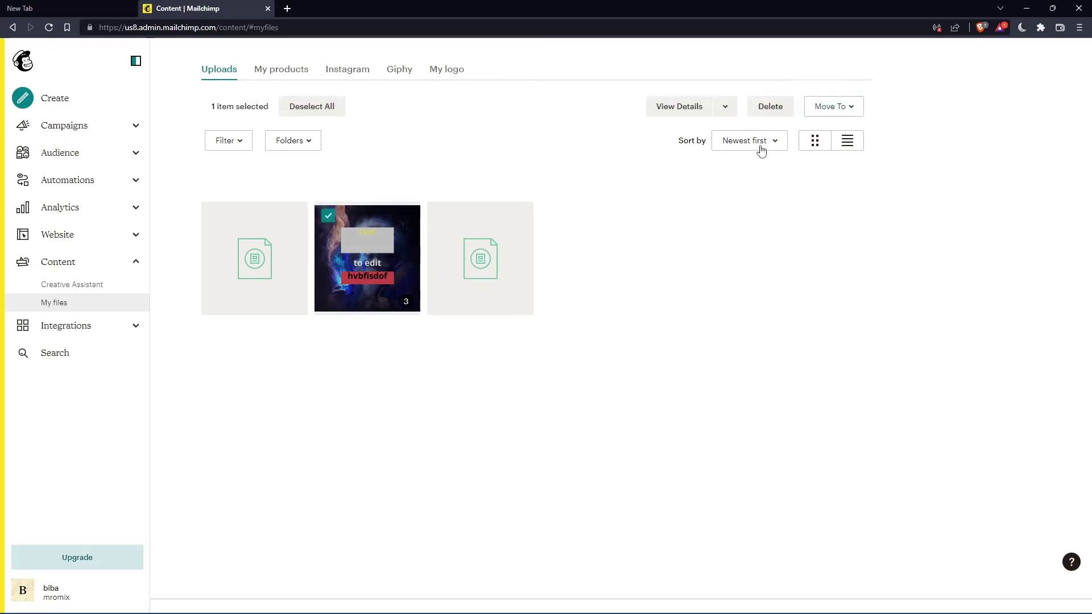
{"action": "left_click", "coordinate": [725, 107]}
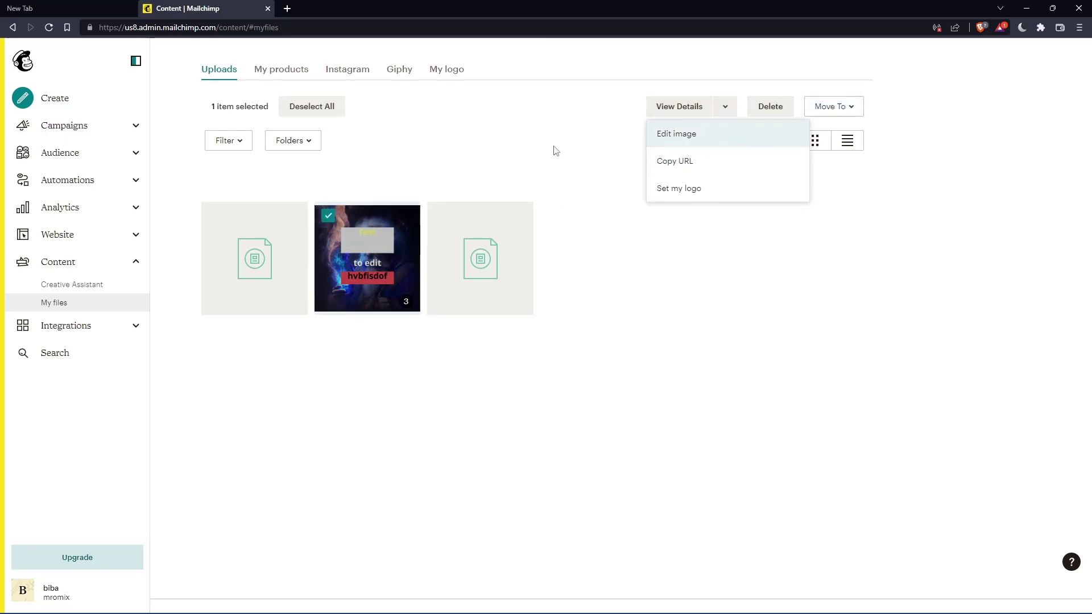
{"action": "left_click", "coordinate": [536, 154]}
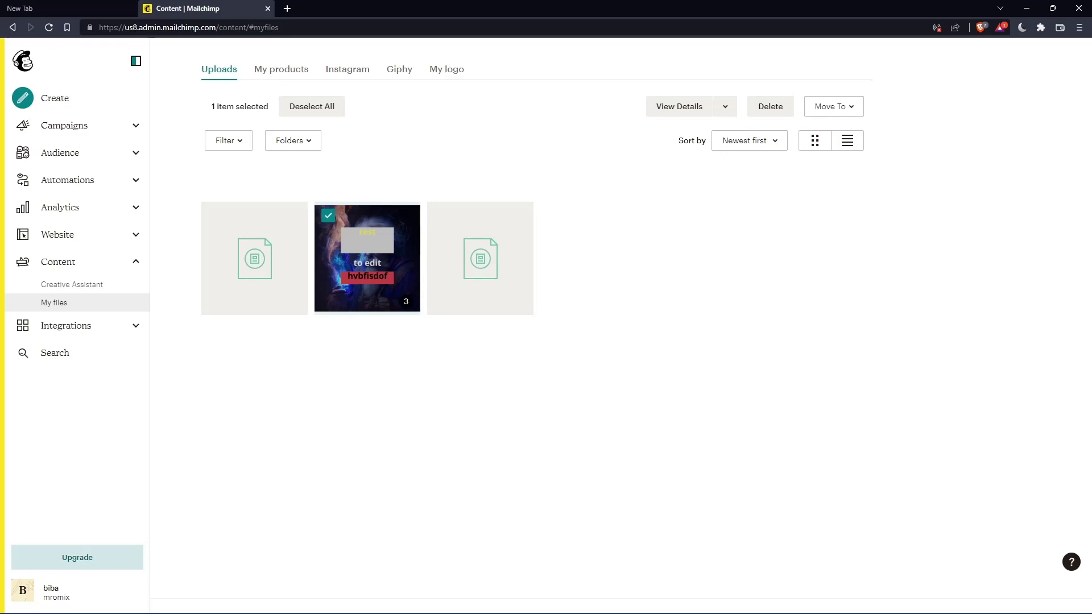
Place the snippet <a href="*|UNSUB|*">Unsubscribe from this list.</a> intact in a new Brave tab's address bar.
{"action": "left_click", "coordinate": [293, 7]}
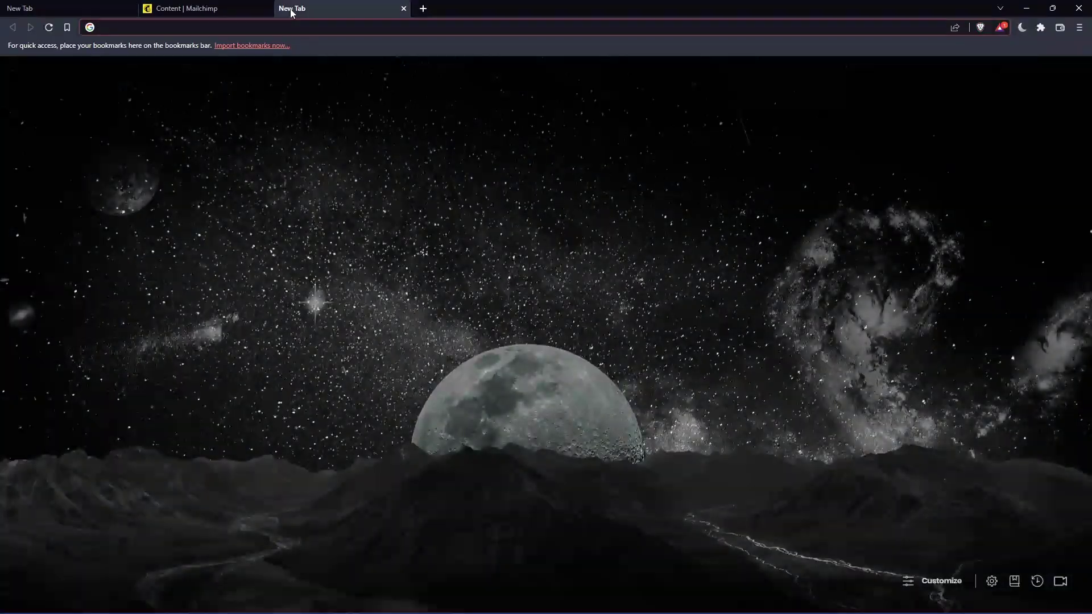
{"action": "type", "text": "<>"}
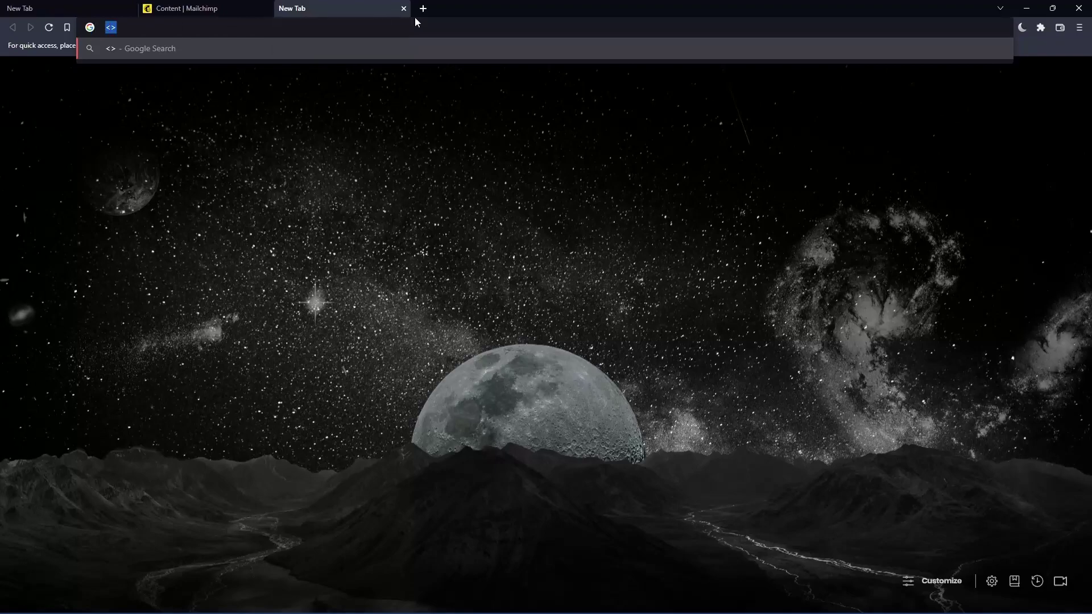
{"action": "left_click", "coordinate": [403, 8]}
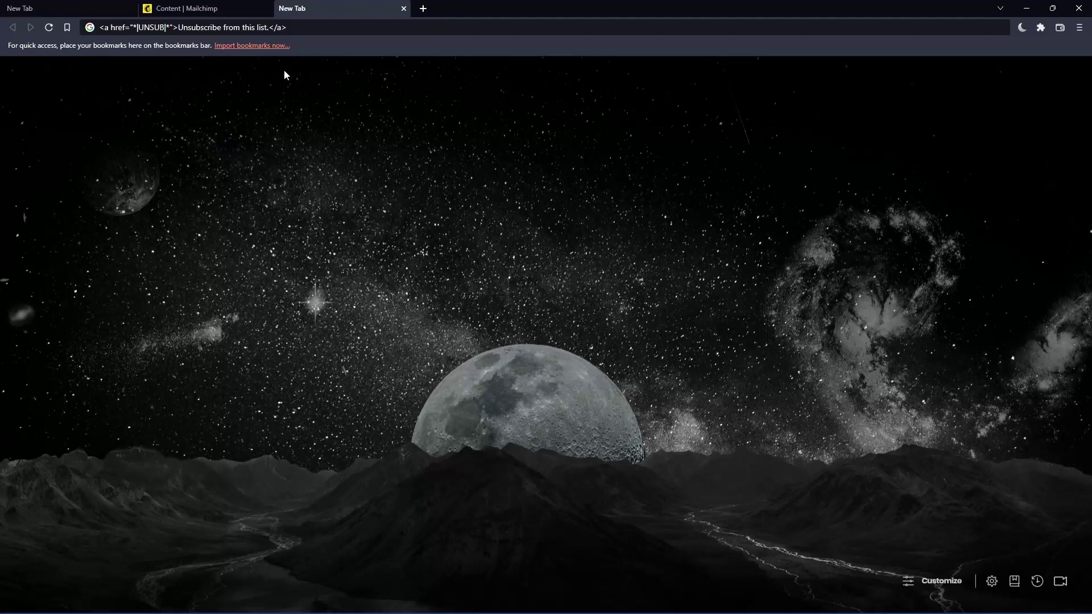
{"action": "left_click", "coordinate": [308, 28]}
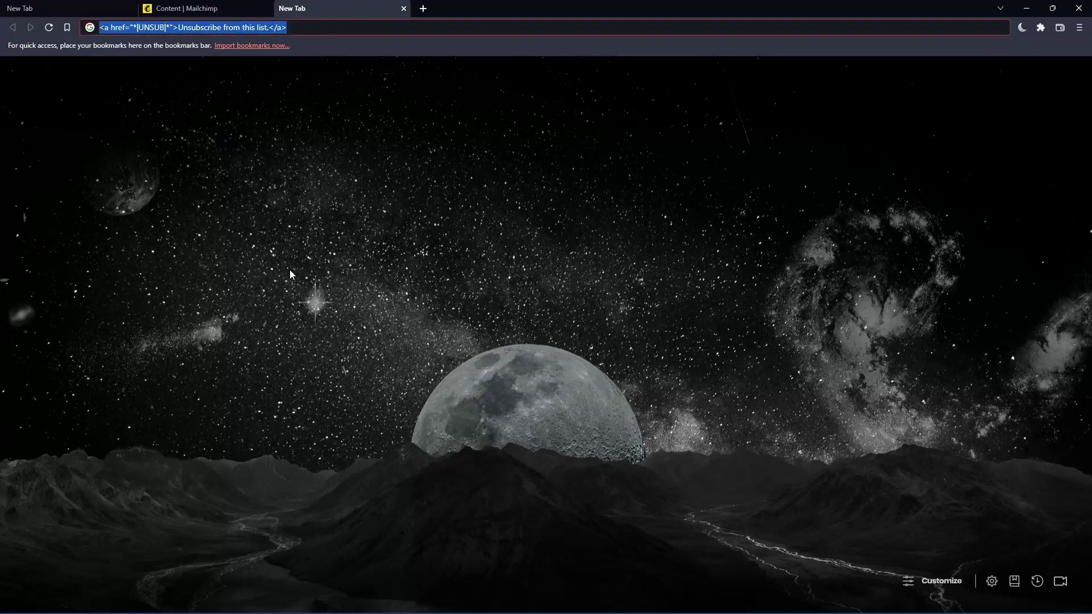
{"action": "type", "text": "--"}
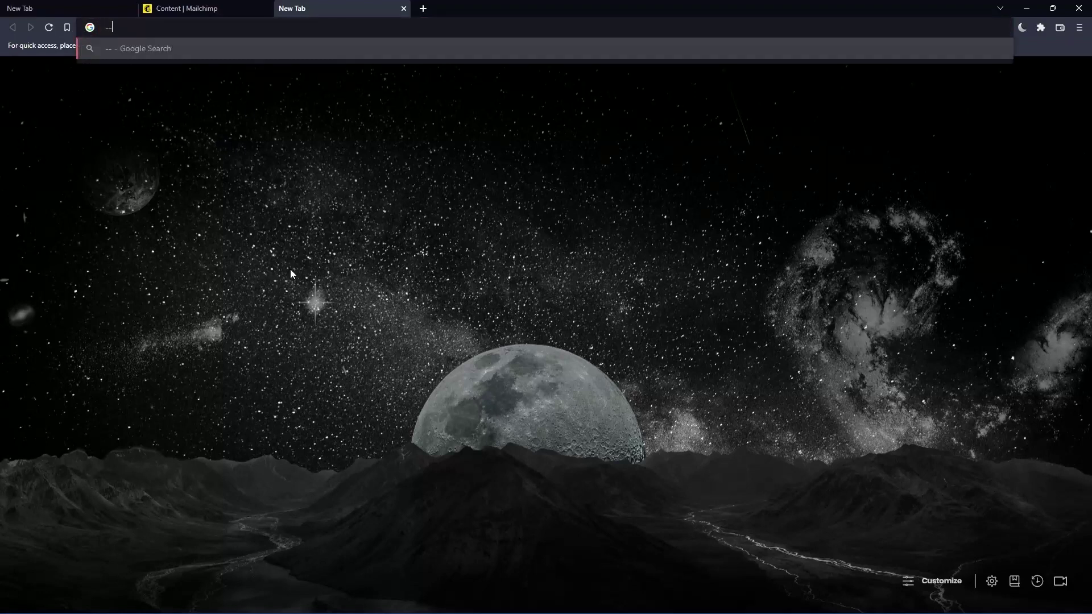
{"action": "key", "text": "ctrl+z"}
{"action": "left_click", "coordinate": [258, 141]}
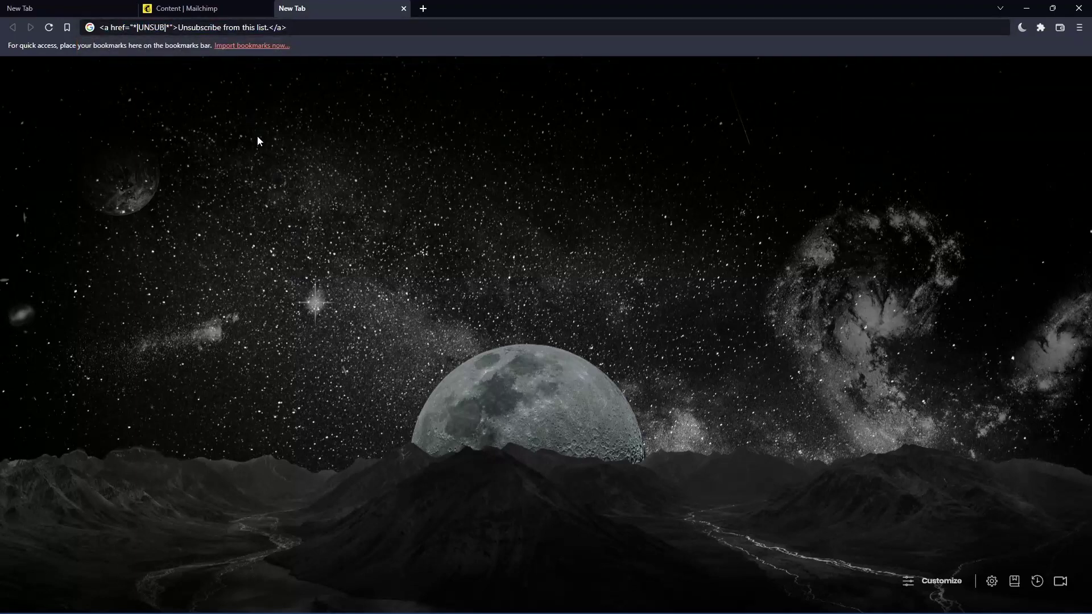